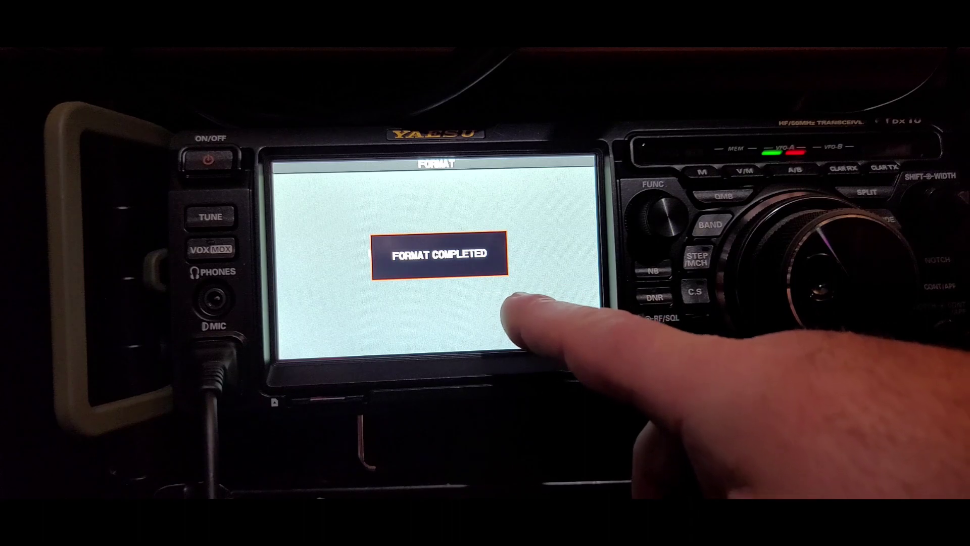
# Dismiss the Format Completed message and back out of the extension settings to the main screen.
pyautogui.click(511, 314)
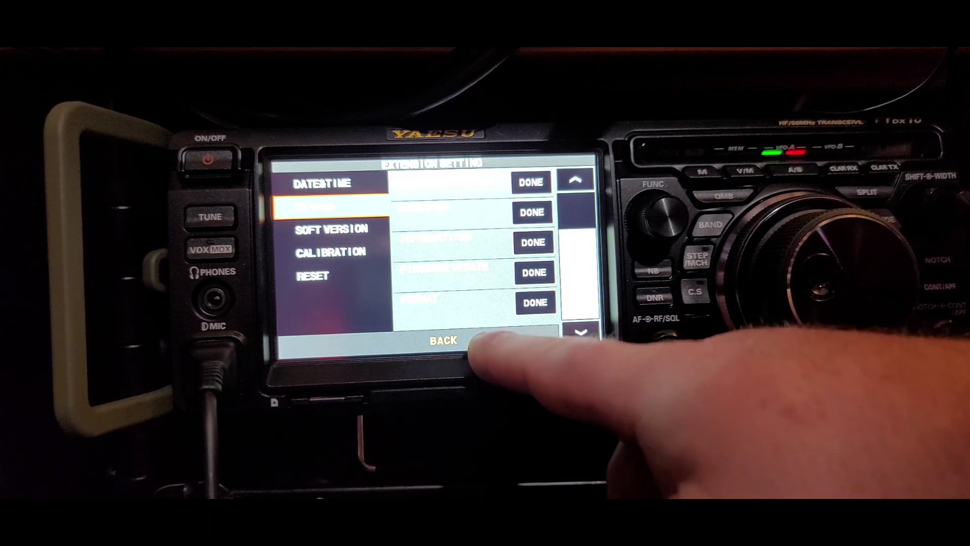
pyautogui.click(462, 343)
pyautogui.click(537, 329)
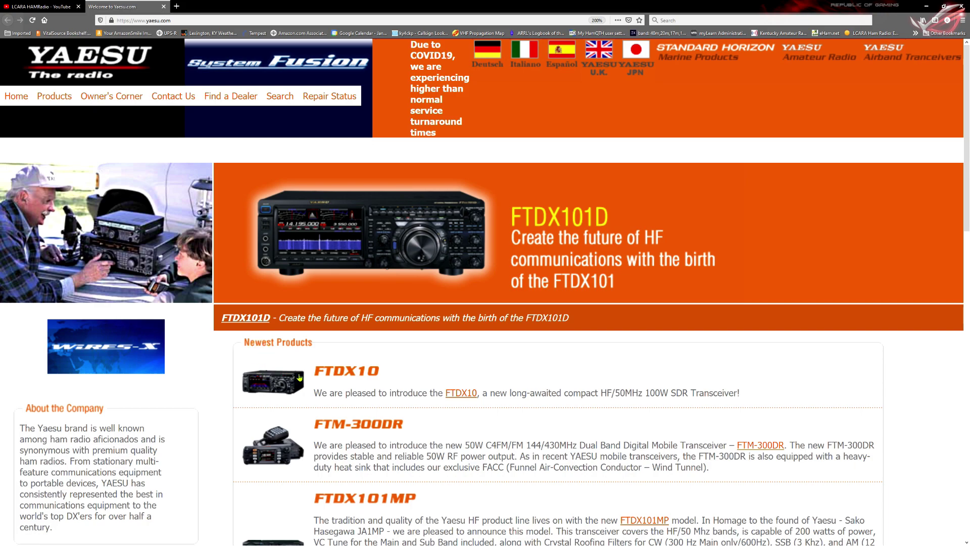
# Open the FTDX10 product page on yaesu.com and show its downloadable files list.
pyautogui.click(284, 379)
pyautogui.scroll(-5, 284, 380)
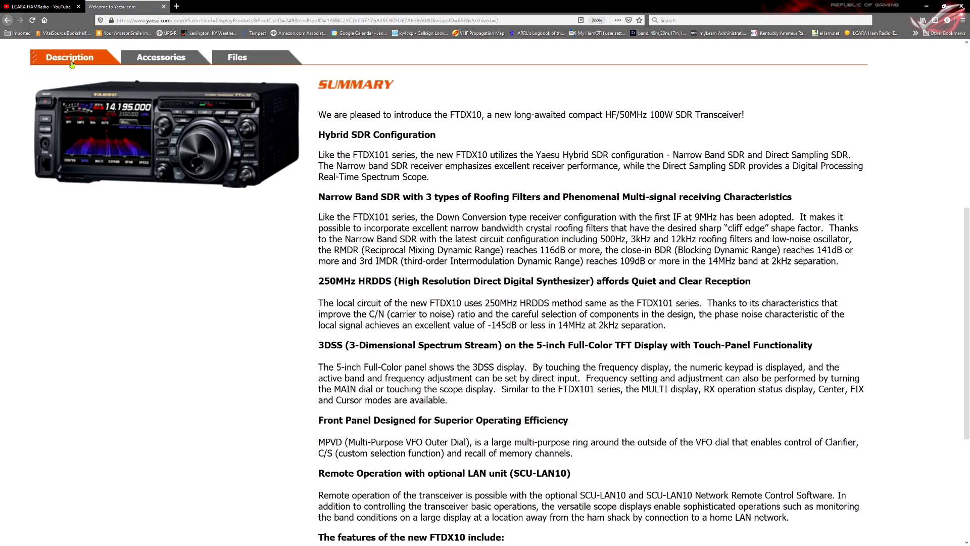
pyautogui.click(159, 63)
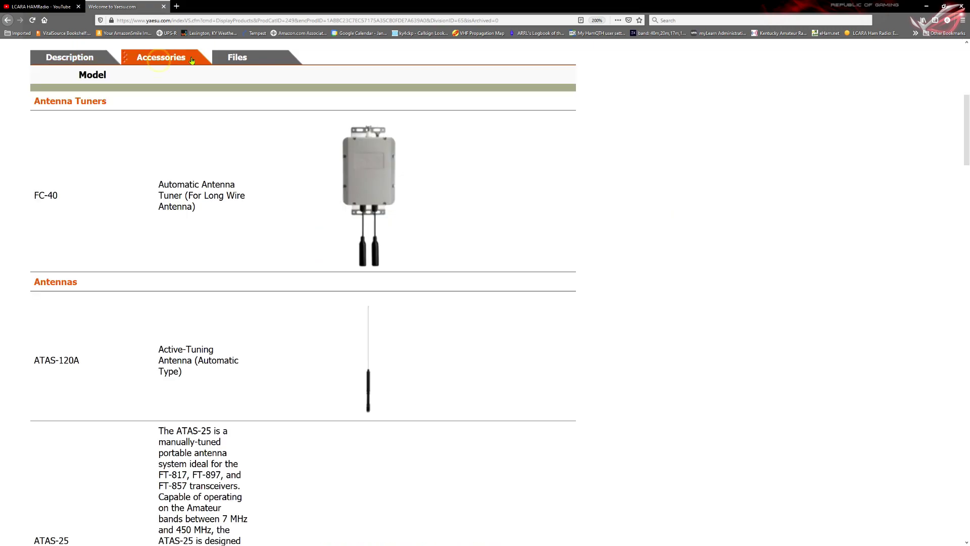
pyautogui.click(237, 60)
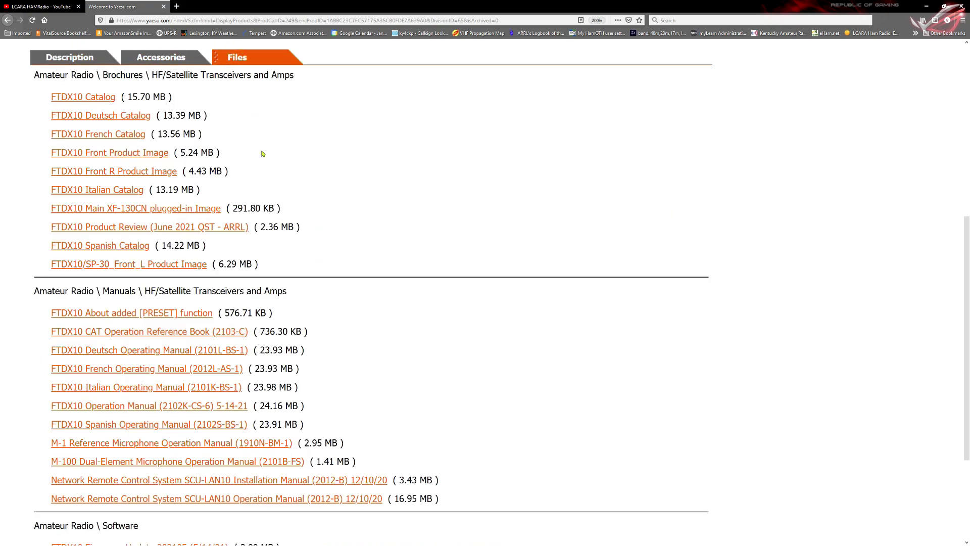
pyautogui.scroll(-3, 255, 161)
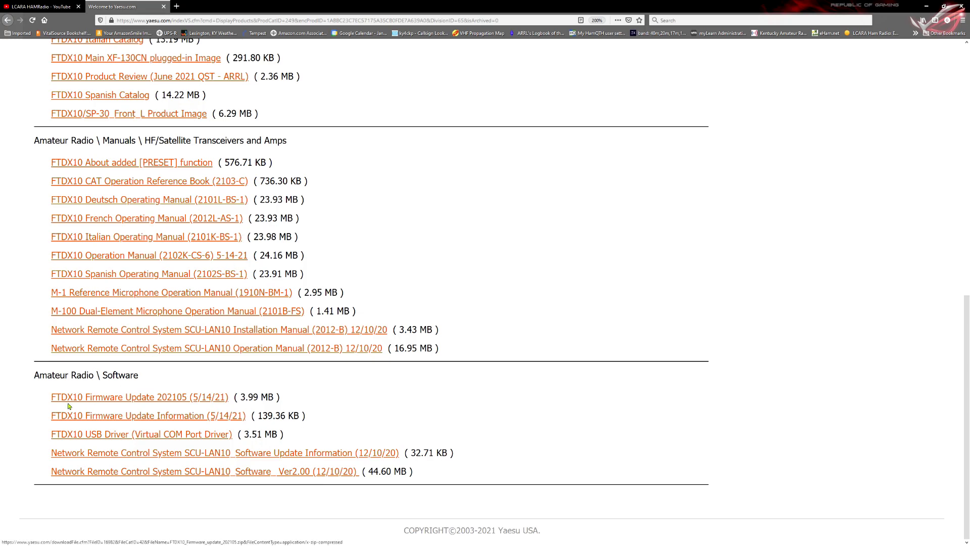
# Mark the Firmware Update 202105 entry, cancel its download, and close the Yaesu site.
pyautogui.moveTo(46, 399); pyautogui.dragTo(83, 401)
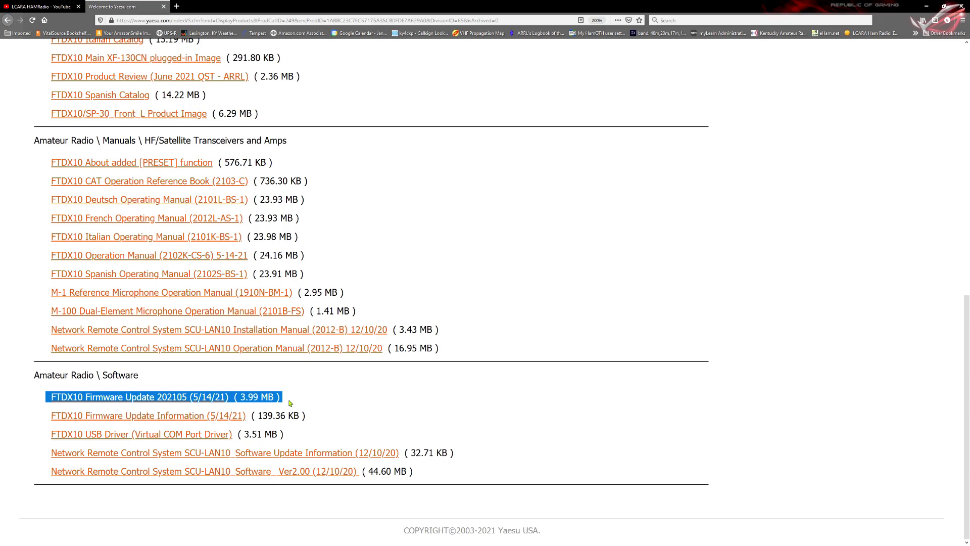
pyautogui.click(172, 399)
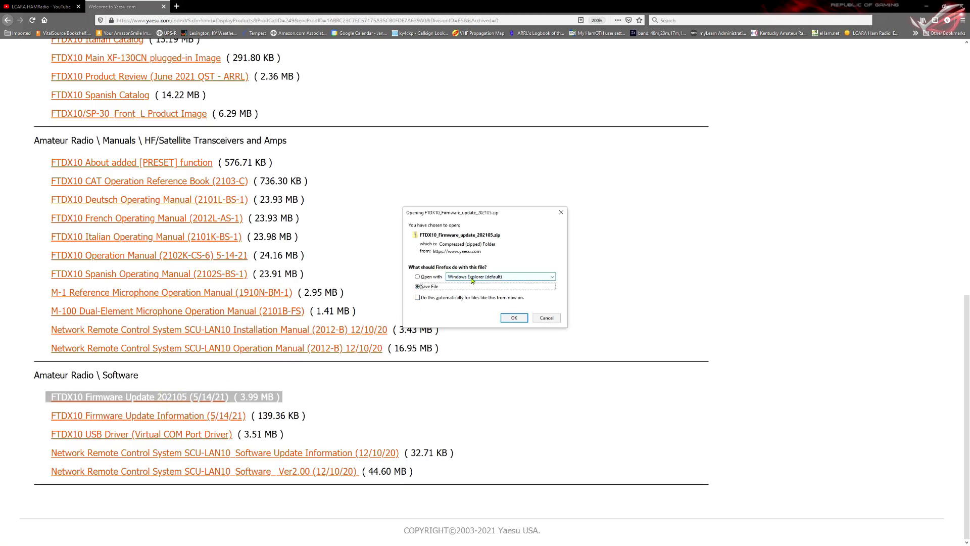
pyautogui.click(547, 318)
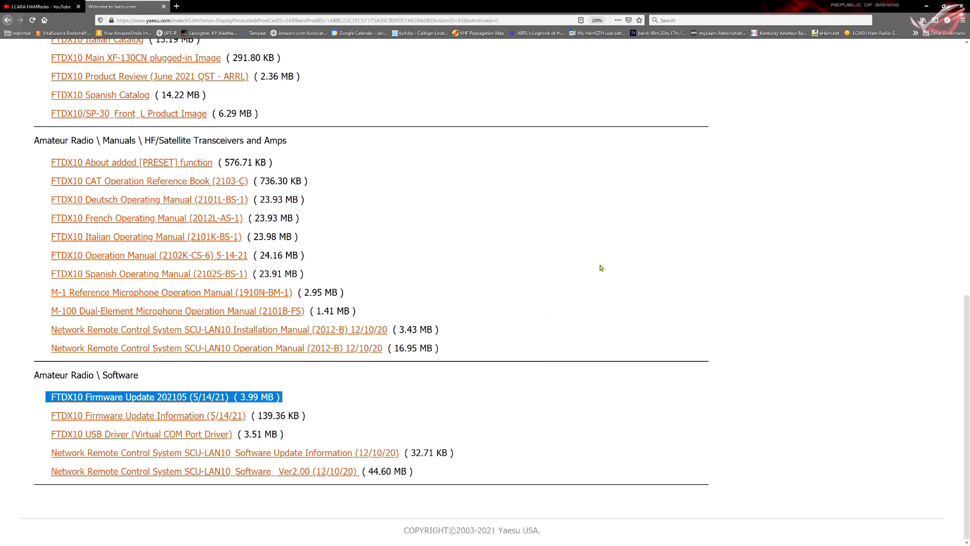
pyautogui.click(164, 7)
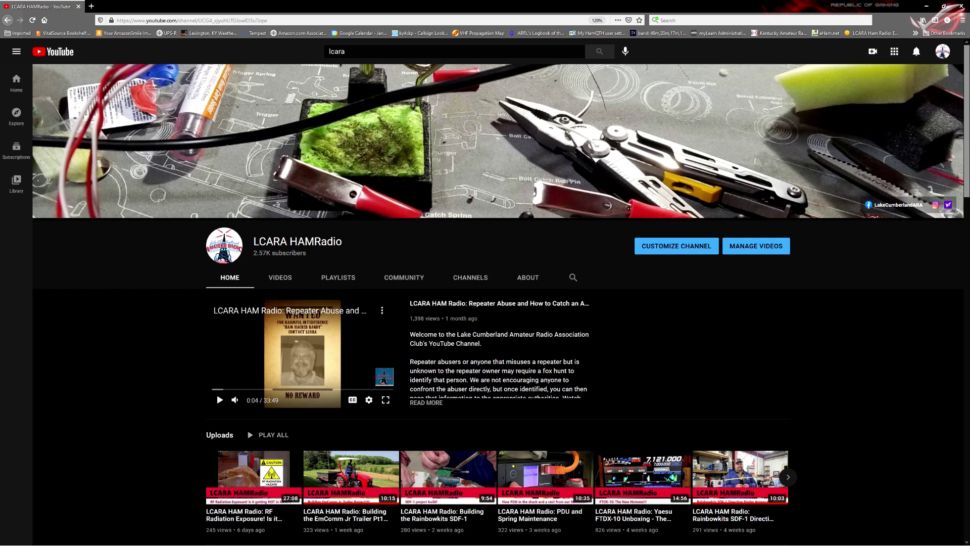
# Extract the firmware update zip in Downloads\ftdx10-202105 into its suggested folder.
pyautogui.moveTo(969, 78); pyautogui.dragTo(453, 158)
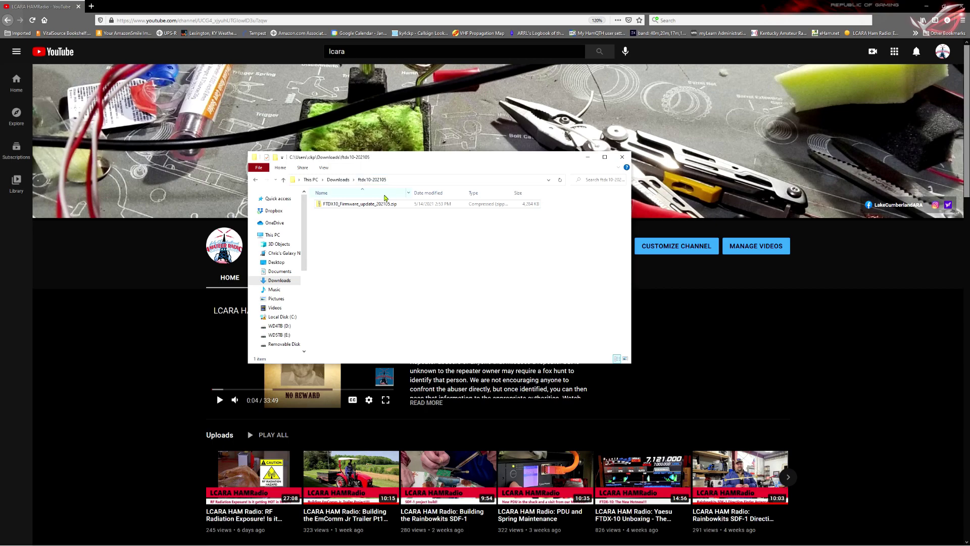
pyautogui.click(322, 206)
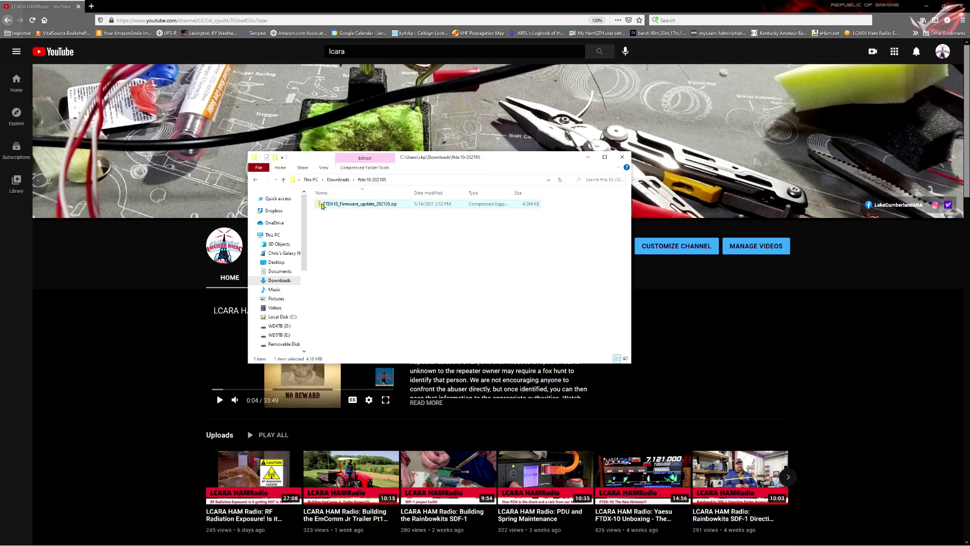
pyautogui.rightClick(322, 206)
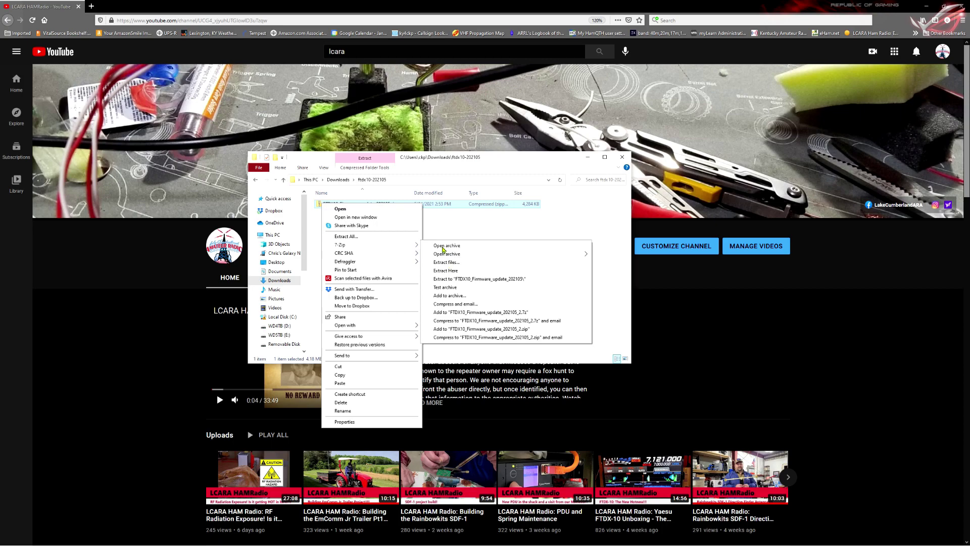
pyautogui.click(363, 236)
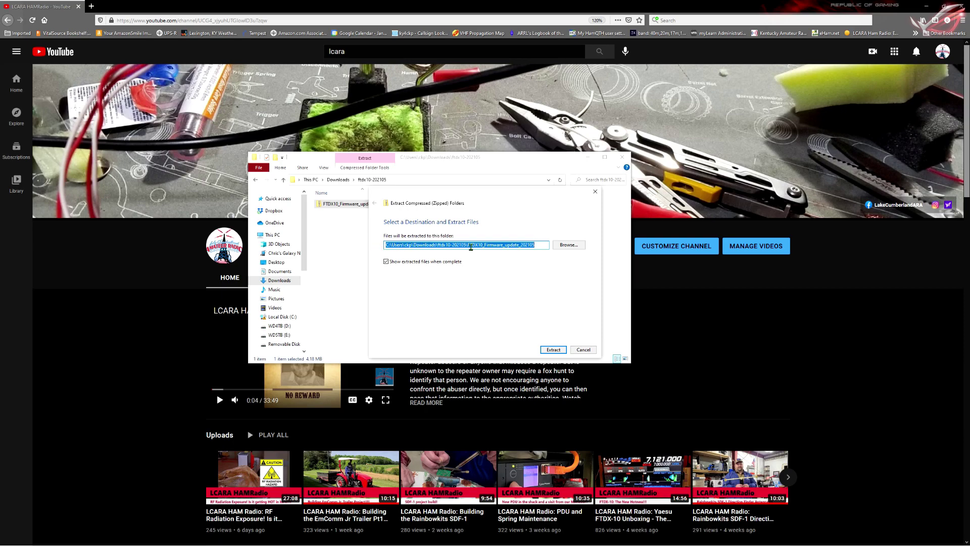
pyautogui.click(552, 350)
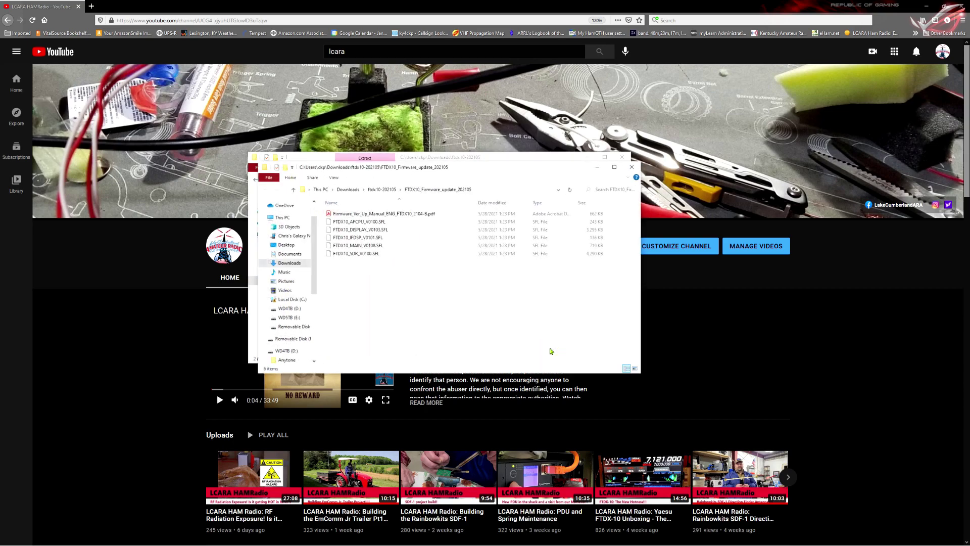
# Copy the five SFL files from FTDX10_AFCPU_V0100.SFL through FTDX10_SDR_V0100.SFL.
pyautogui.moveTo(498, 172); pyautogui.dragTo(497, 265)
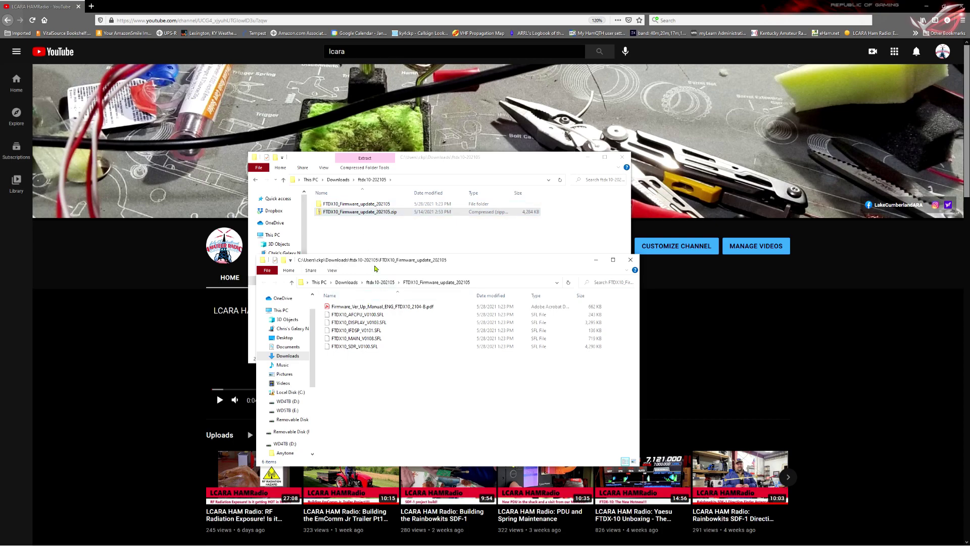
pyautogui.moveTo(374, 263); pyautogui.dragTo(377, 254)
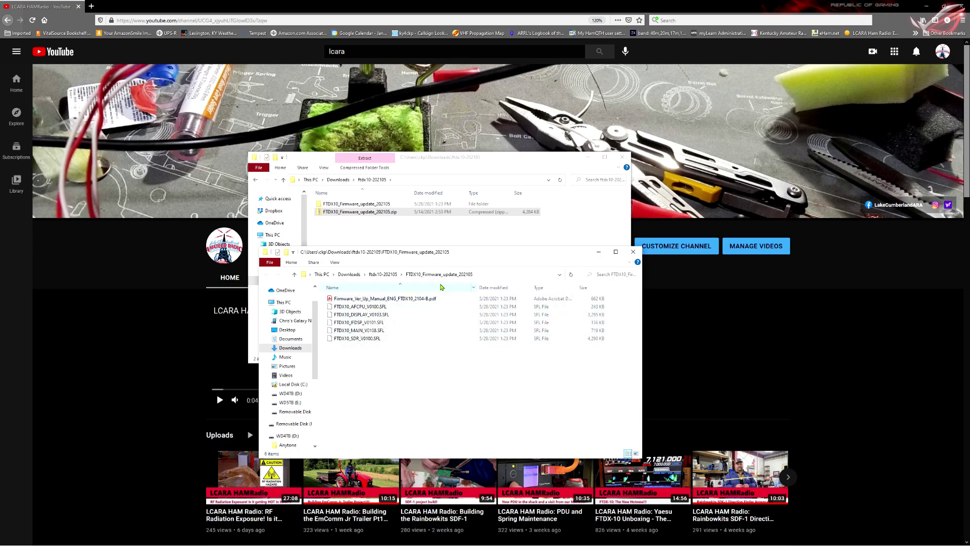
pyautogui.click(377, 308)
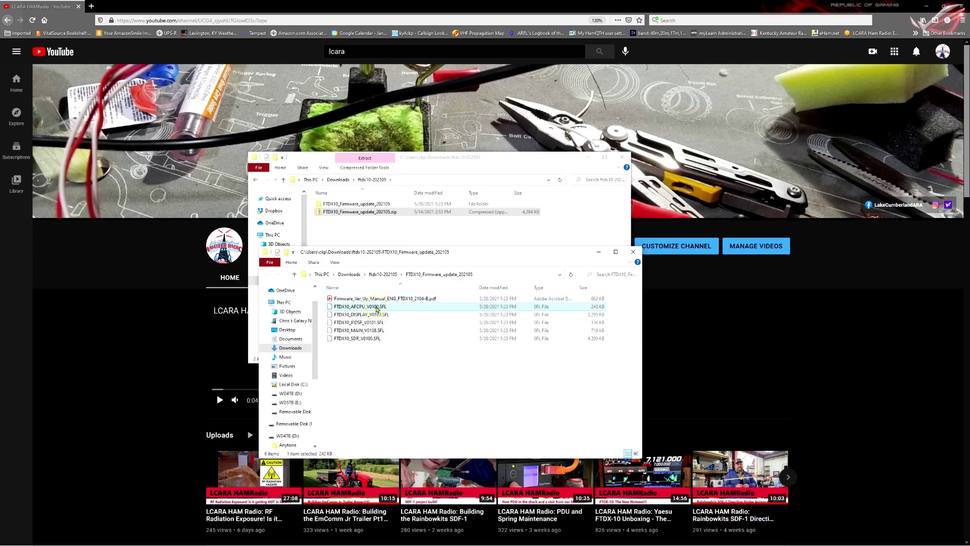
pyautogui.hotkey('shift', 'Down')
pyautogui.hotkey('shift', 'Down')
pyautogui.hotkey('shift', 'Down')
pyautogui.hotkey('shift', 'Down')
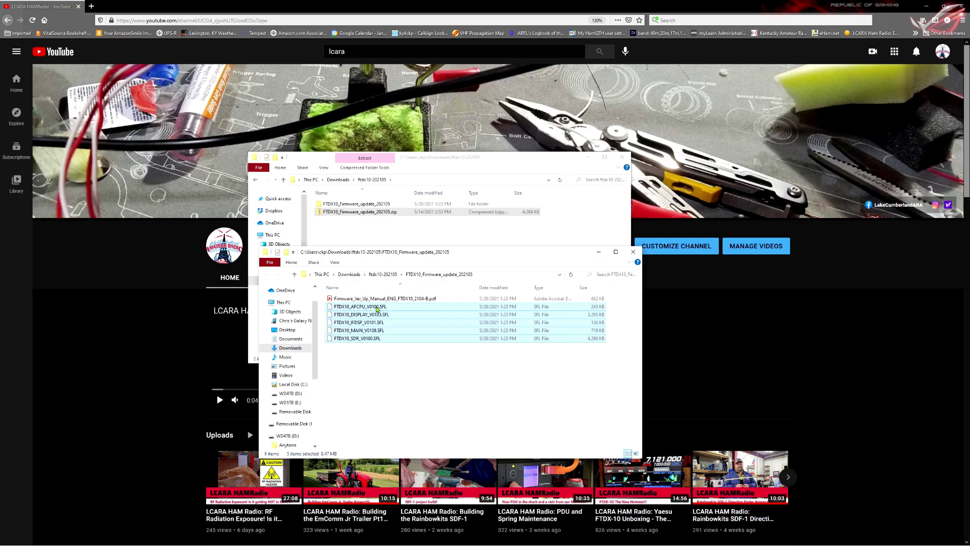
pyautogui.rightClick(371, 320)
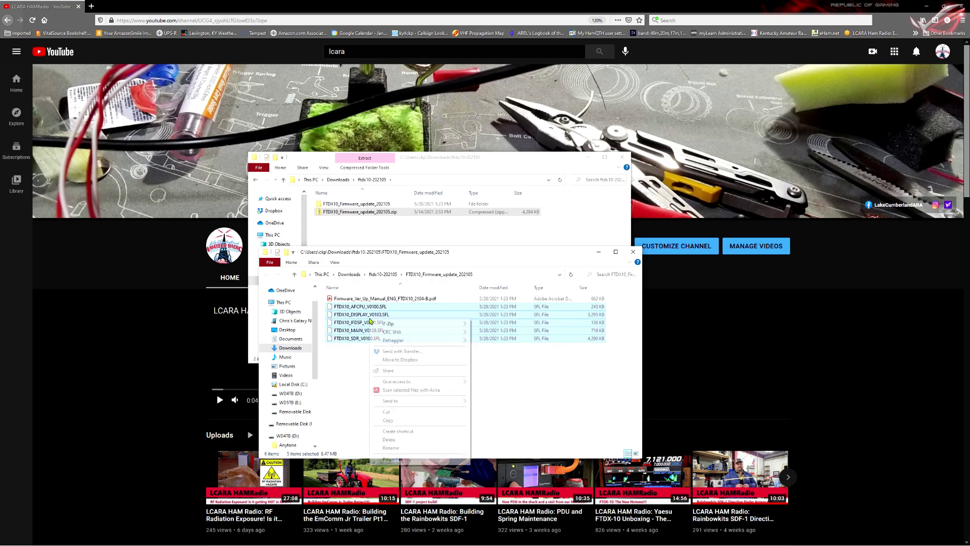
pyautogui.click(392, 419)
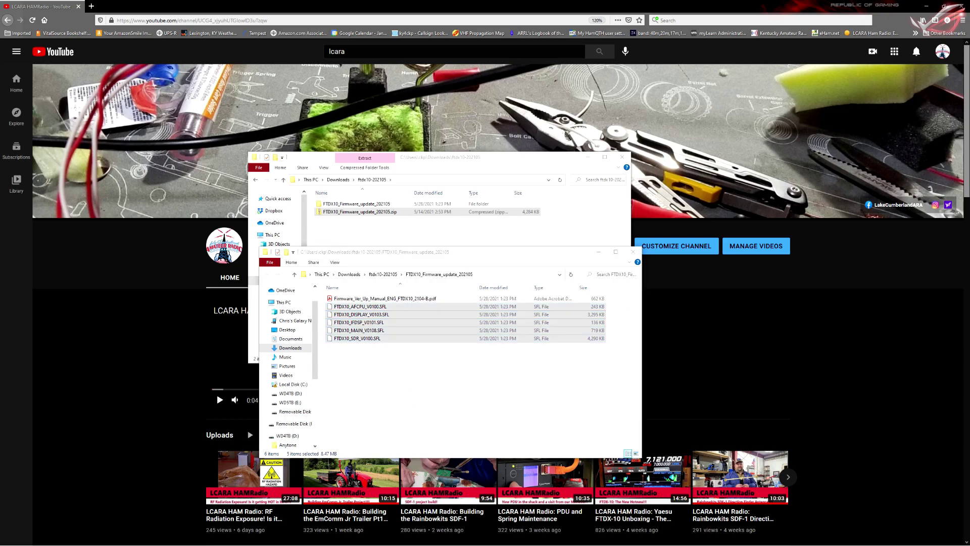
pyautogui.moveTo(929, 97); pyautogui.dragTo(566, 59)
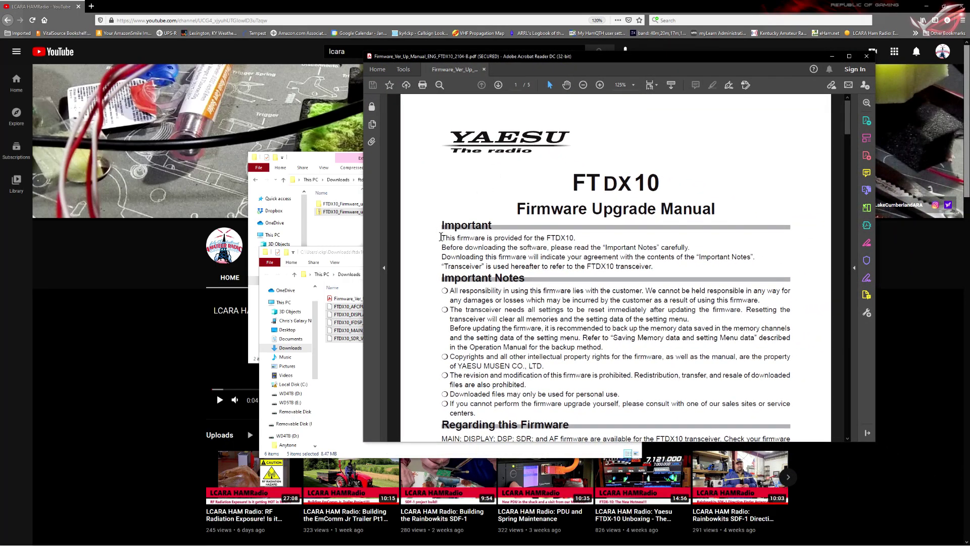
# Scroll through the manual's Important Notes, marking and then clearing the SD card preparation text.
pyautogui.scroll(-1, 437, 244)
pyautogui.scroll(-3, 437, 243)
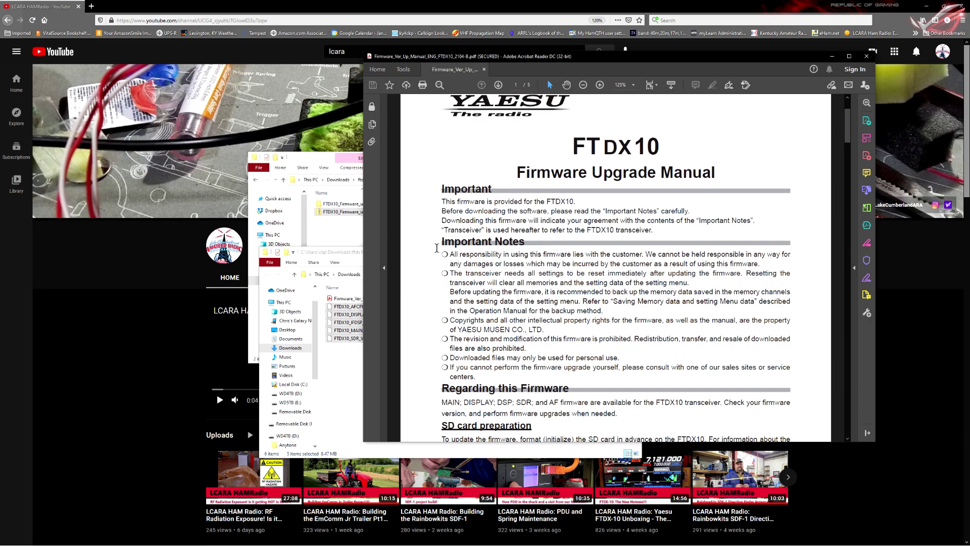
pyautogui.scroll(1, 434, 252)
pyautogui.scroll(-3, 434, 259)
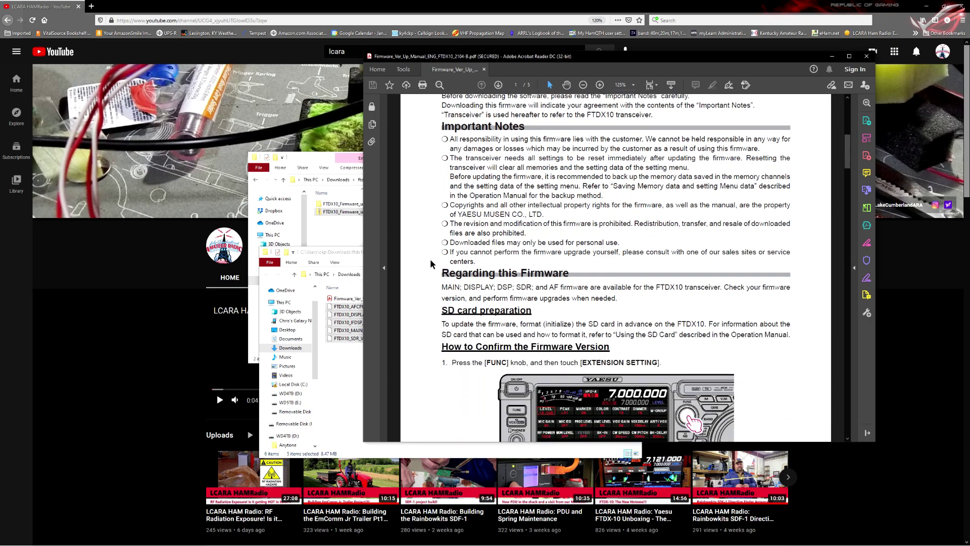
pyautogui.scroll(-2, 434, 257)
pyautogui.scroll(-1, 435, 258)
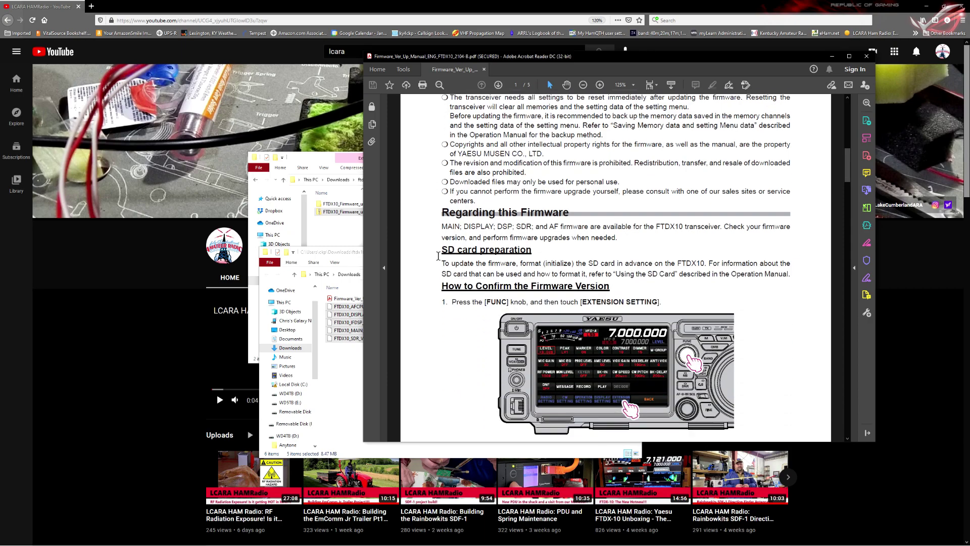
pyautogui.moveTo(437, 246); pyautogui.dragTo(790, 274)
pyautogui.click(428, 270)
# Continue to page 2, pointing out EXTENSION SETTING on the radio illustration.
pyautogui.scroll(-2, 428, 271)
pyautogui.scroll(-20, 428, 270)
pyautogui.scroll(20, 429, 268)
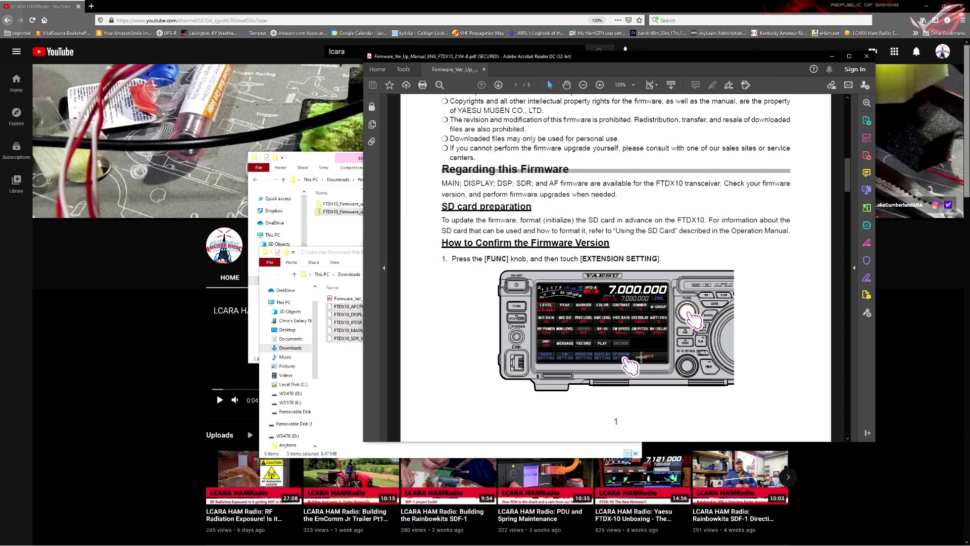
pyautogui.click(623, 360)
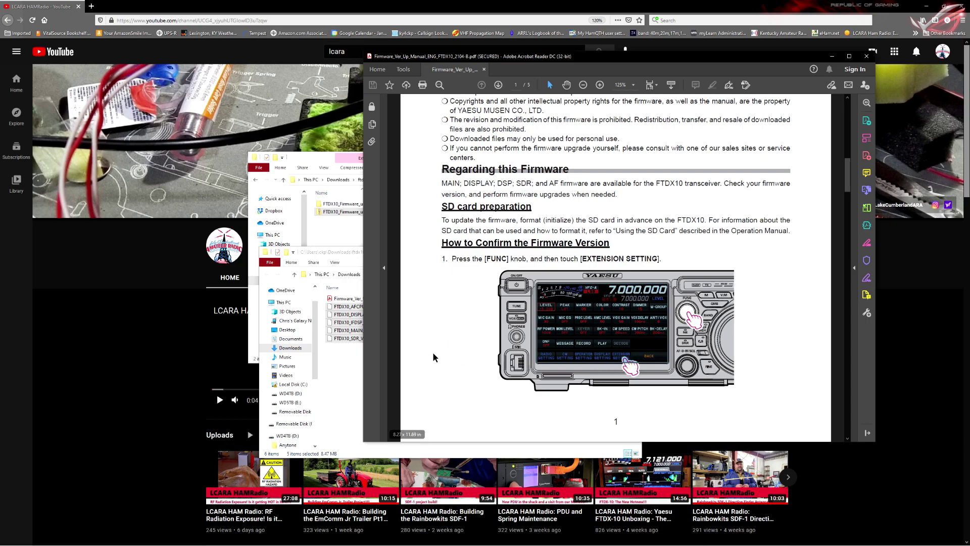
pyautogui.scroll(-10, 439, 353)
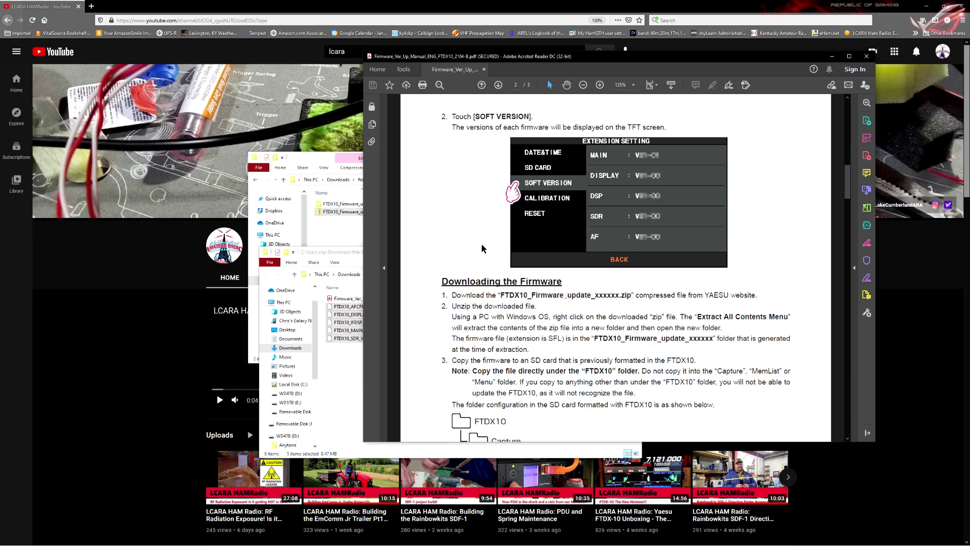
# Point out the firmware versions illustration and highlight the zip file name in download step 1.
pyautogui.click(587, 155)
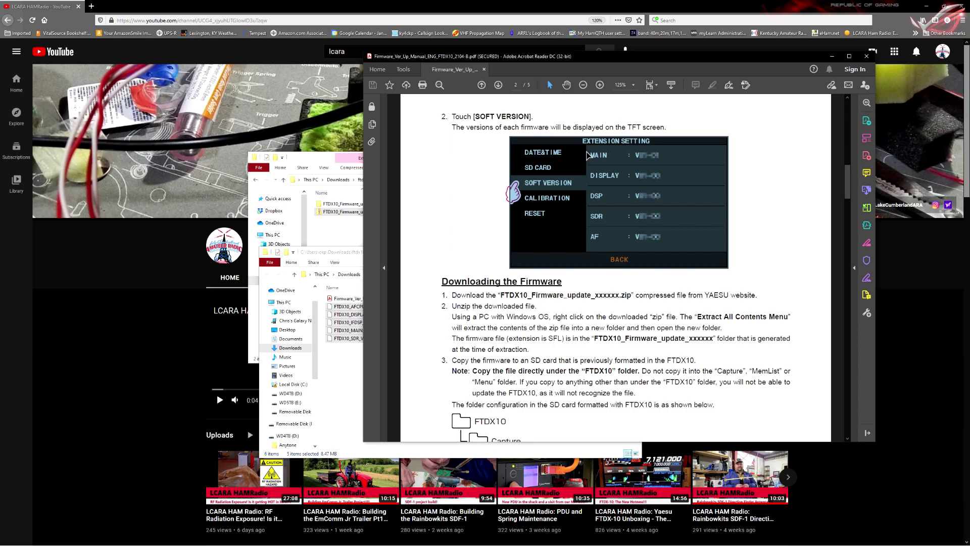
pyautogui.click(434, 282)
pyautogui.click(434, 282)
pyautogui.scroll(-3, 434, 282)
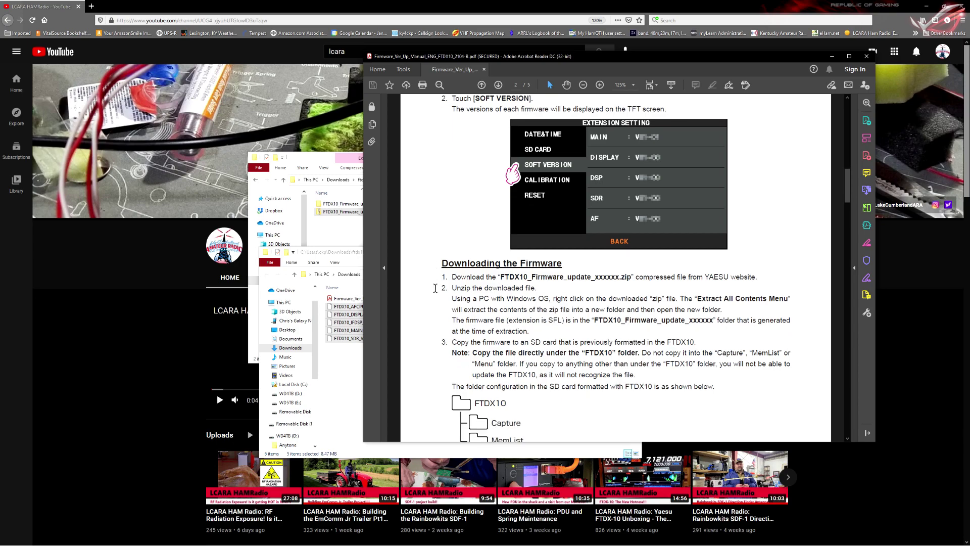
pyautogui.scroll(-1, 433, 290)
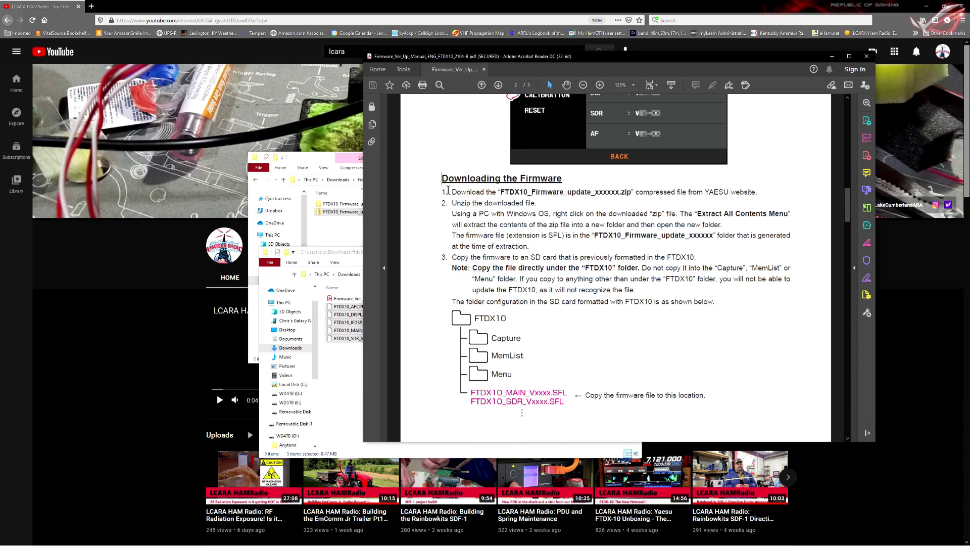
pyautogui.moveTo(594, 193); pyautogui.dragTo(675, 194)
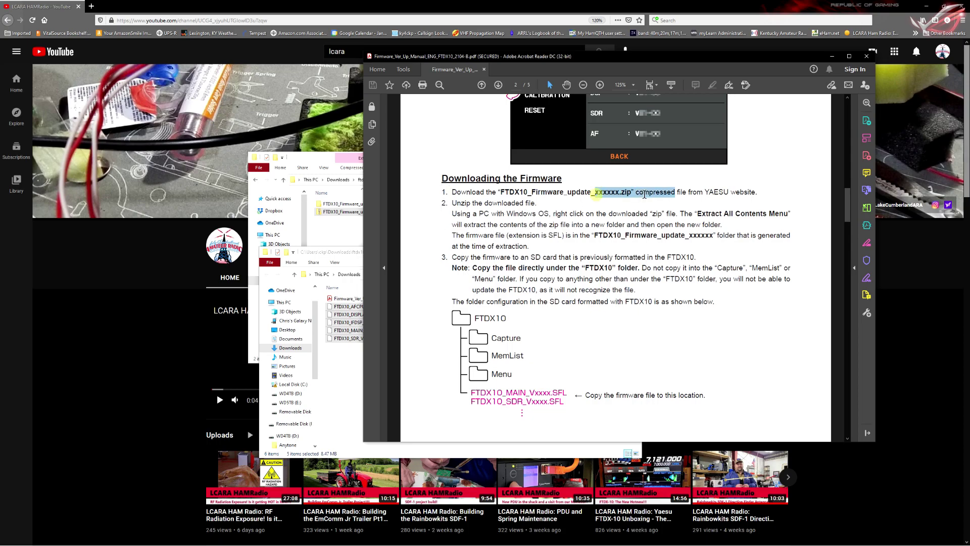
pyautogui.click(433, 229)
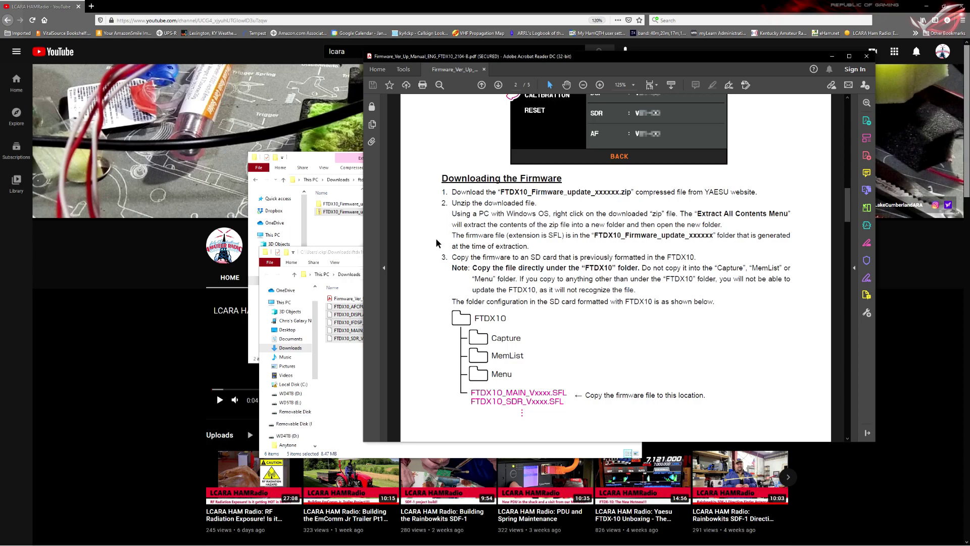
# Highlight the step about copying firmware to the SD card and place the F: window over the manual.
pyautogui.scroll(-1, 438, 245)
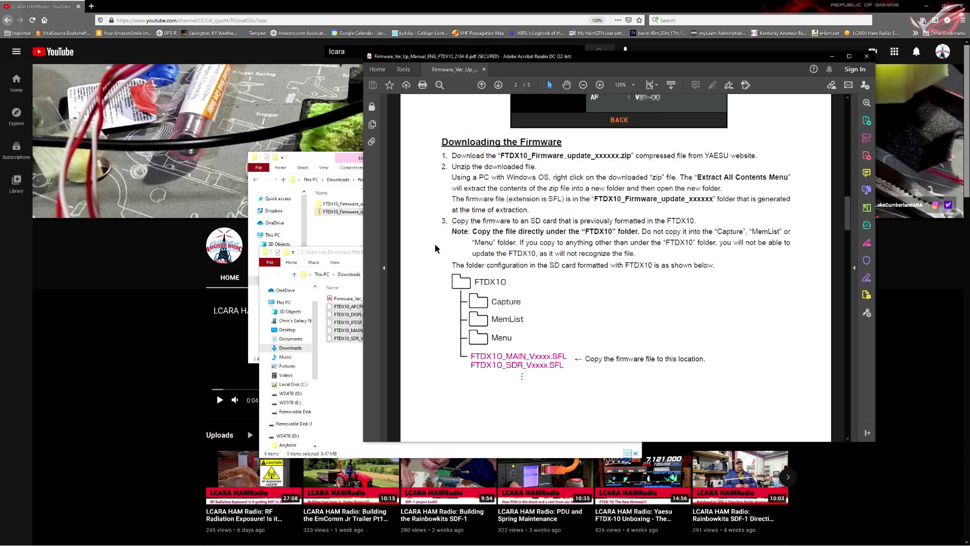
pyautogui.moveTo(452, 221); pyautogui.dragTo(696, 221)
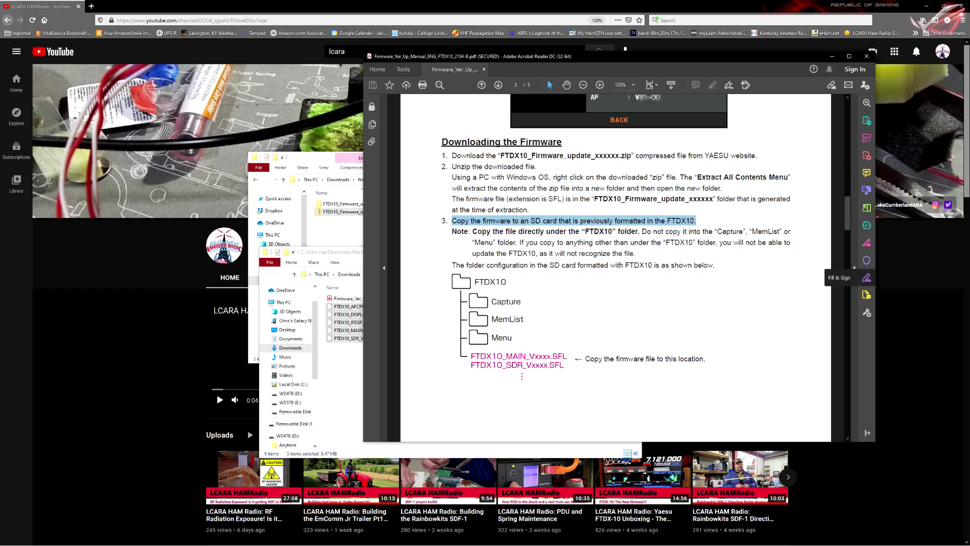
pyautogui.moveTo(945, 393); pyautogui.dragTo(491, 282)
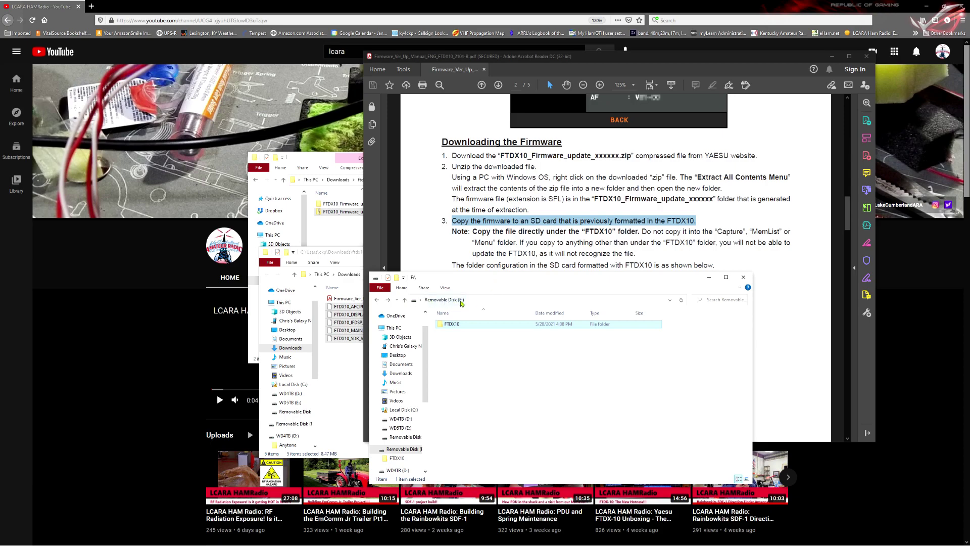
# Move the F:\ window to the lower right and open its FTDX10 folder.
pyautogui.moveTo(446, 327)
pyautogui.moveTo(668, 283); pyautogui.dragTo(858, 339)
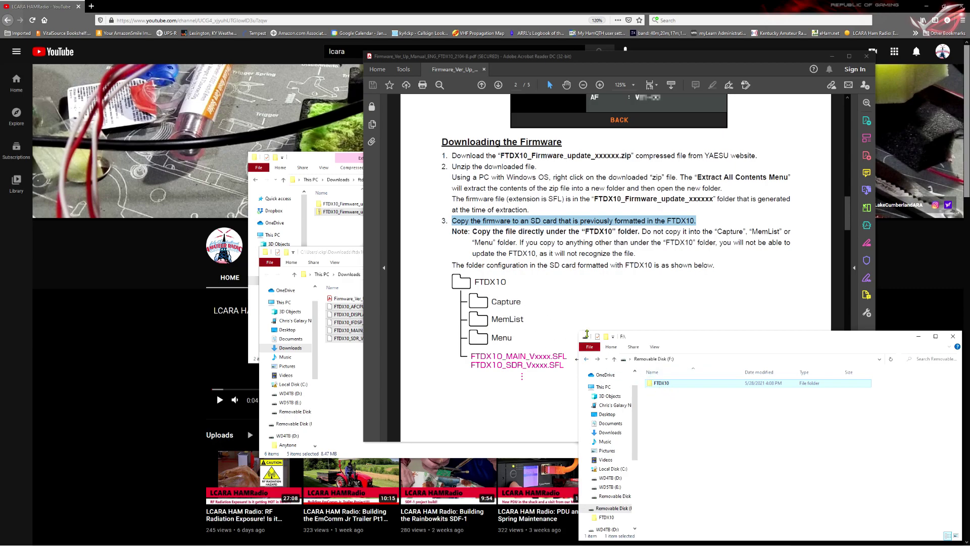
pyautogui.doubleClick(659, 384)
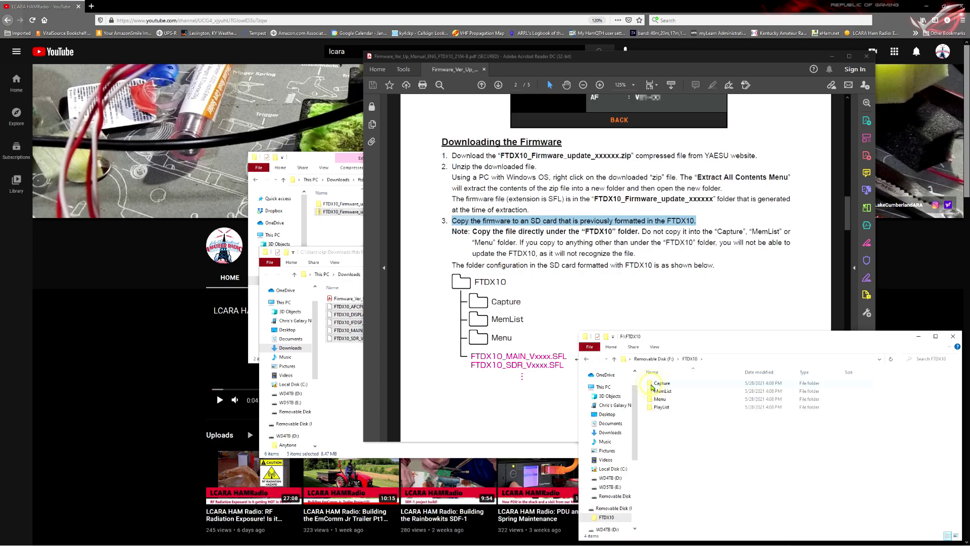
# Paste the five SFL firmware files into F:\FTDX10 and deselect them.
pyautogui.rightClick(667, 422)
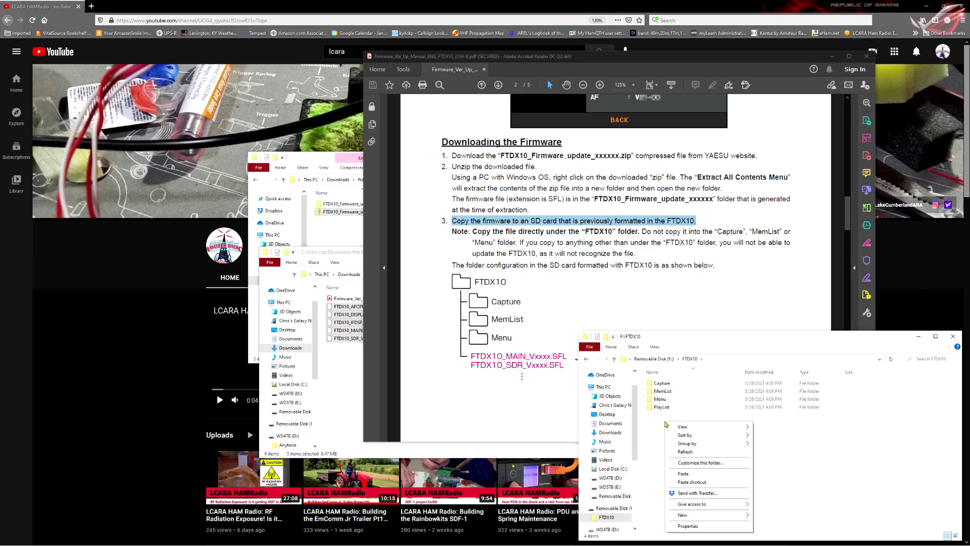
pyautogui.click(692, 474)
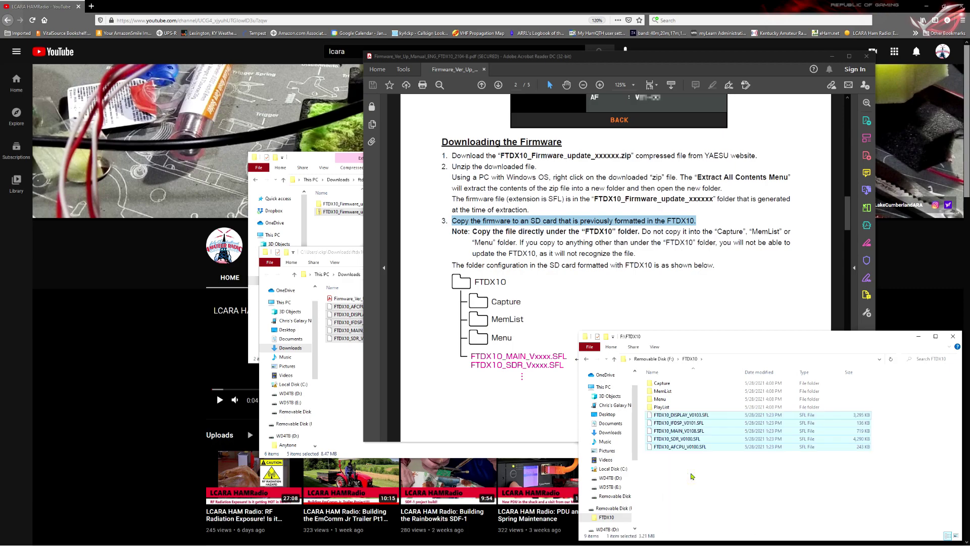
pyautogui.click(692, 477)
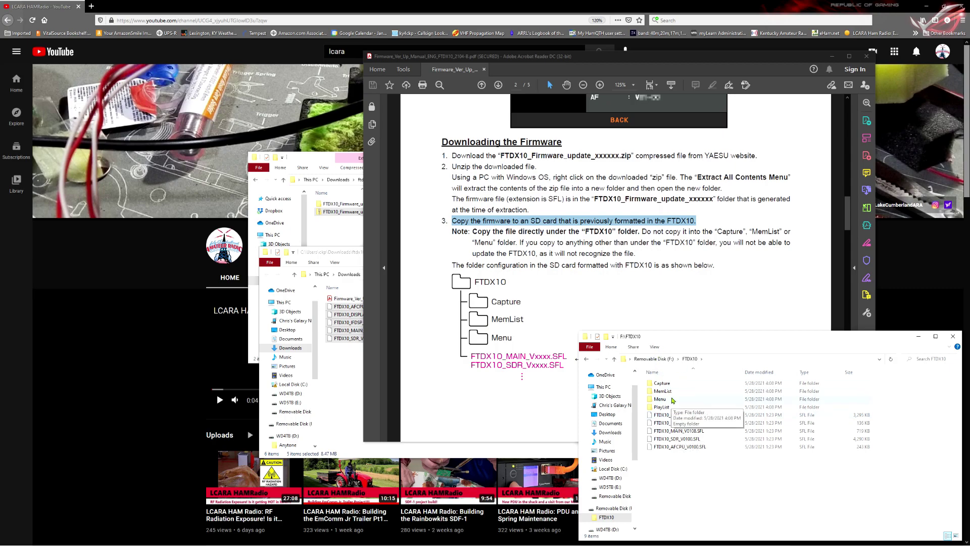
# Bring the manual forward and highlight the SD card phrase in step 2.
pyautogui.click(567, 314)
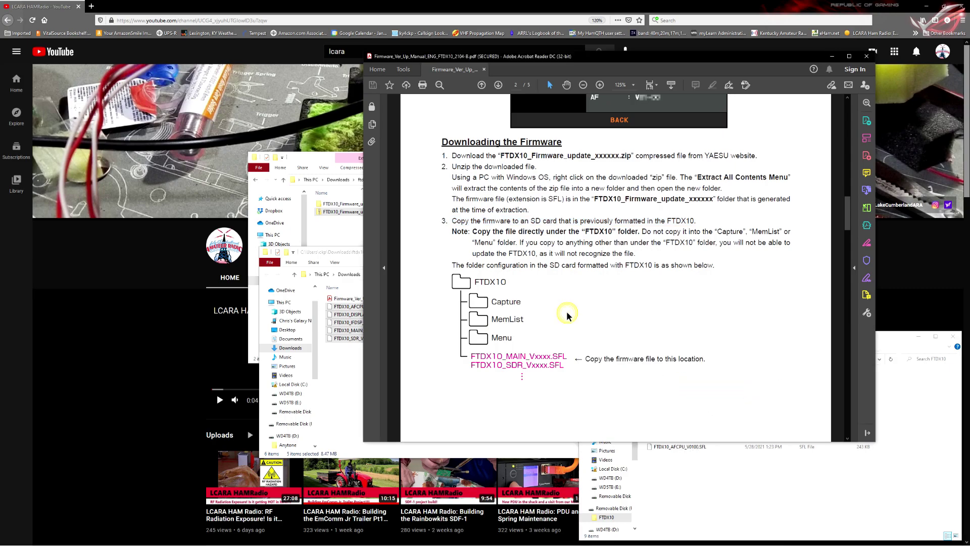
pyautogui.scroll(-3, 561, 314)
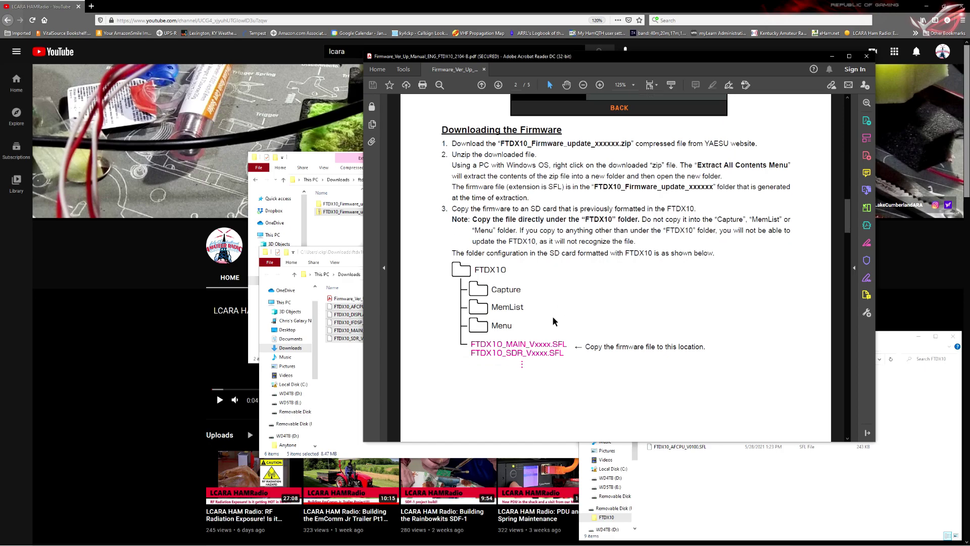
pyautogui.scroll(-10, 462, 326)
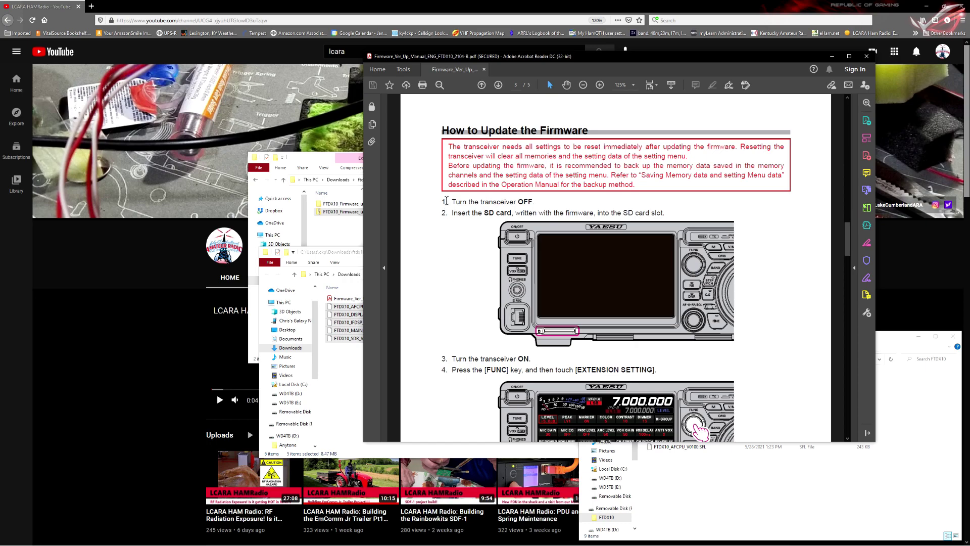
pyautogui.moveTo(471, 213); pyautogui.dragTo(552, 213)
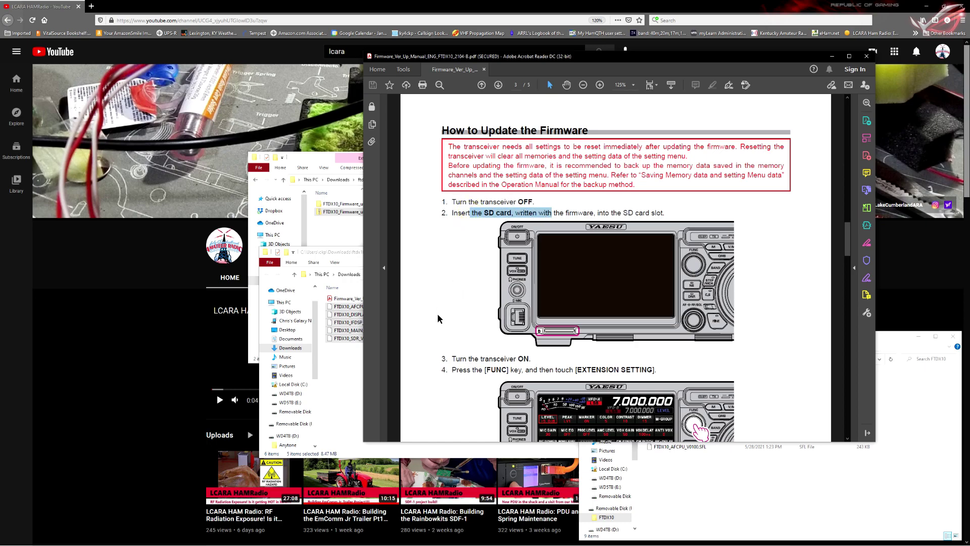
pyautogui.scroll(-3, 437, 312)
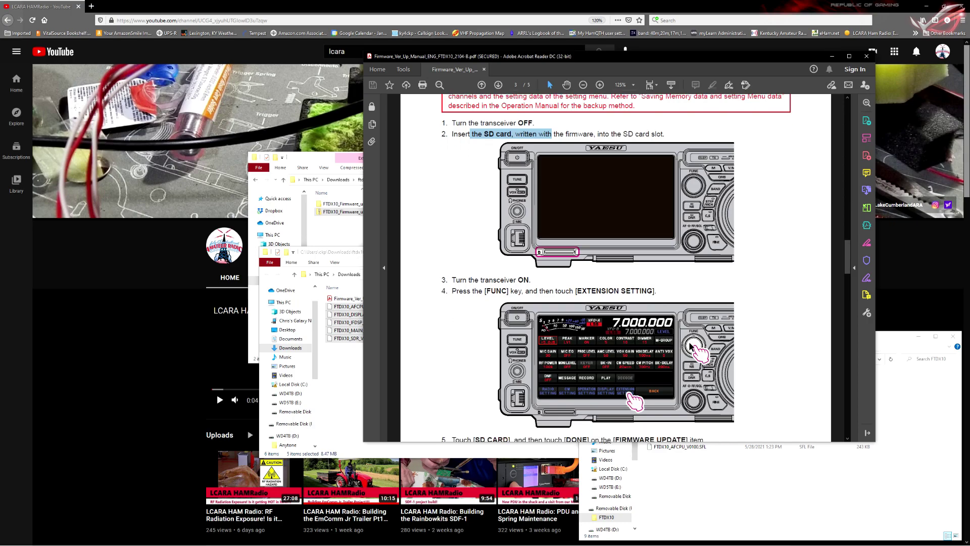
pyautogui.press('Right')
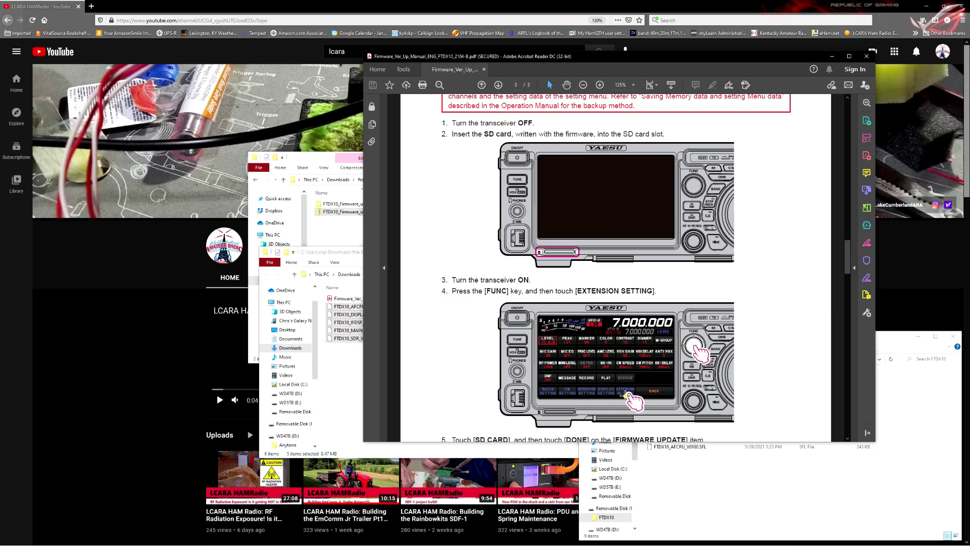
# Scroll on to page 4, pointing out the SD CARD, FORMAT and FIRMWARE UPDATE items.
pyautogui.scroll(-1, 429, 356)
pyautogui.scroll(-3, 429, 357)
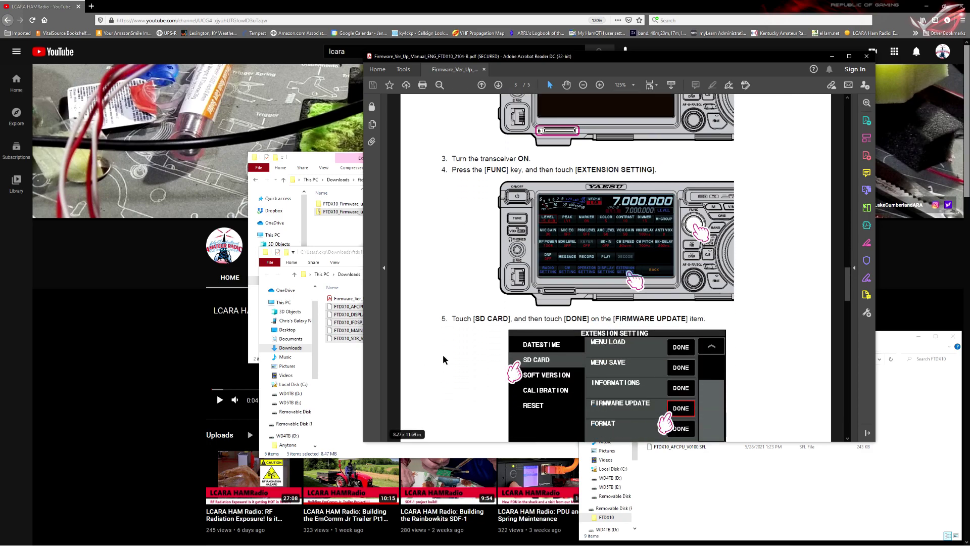
pyautogui.scroll(-1, 434, 354)
pyautogui.scroll(-1, 435, 353)
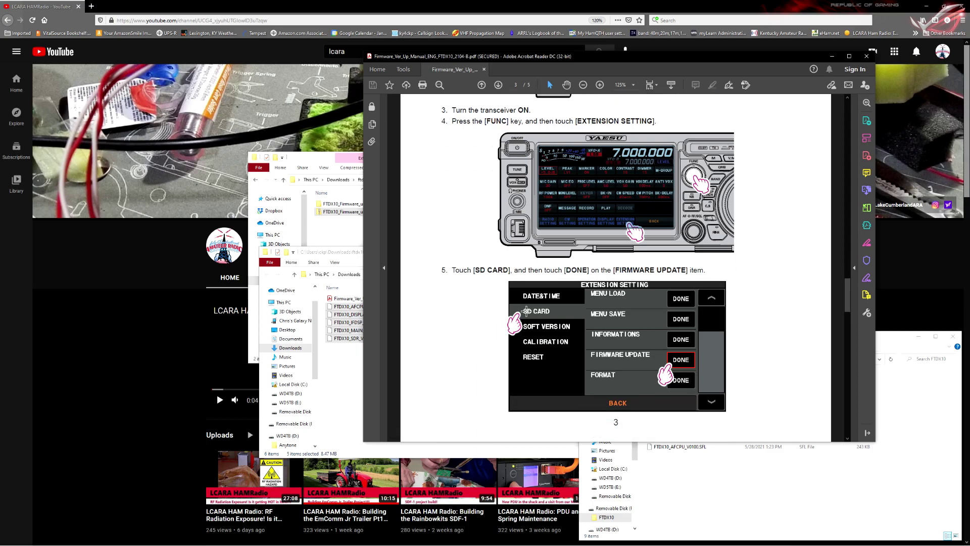
pyautogui.click(515, 310)
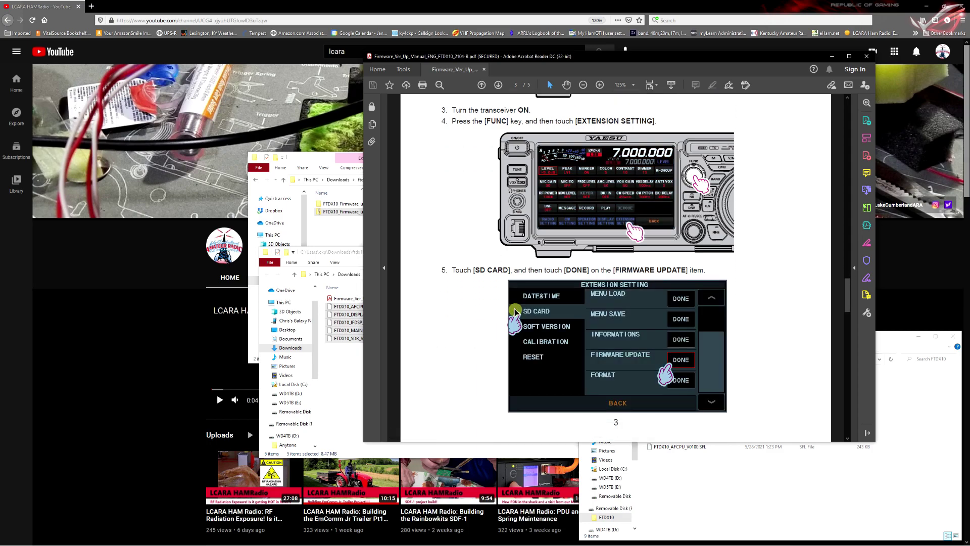
pyautogui.click(585, 375)
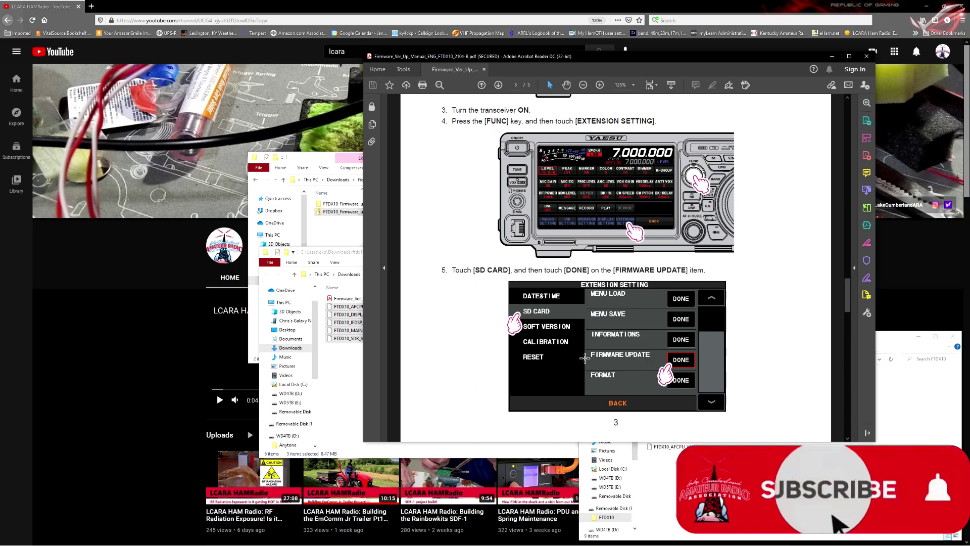
pyautogui.click(585, 356)
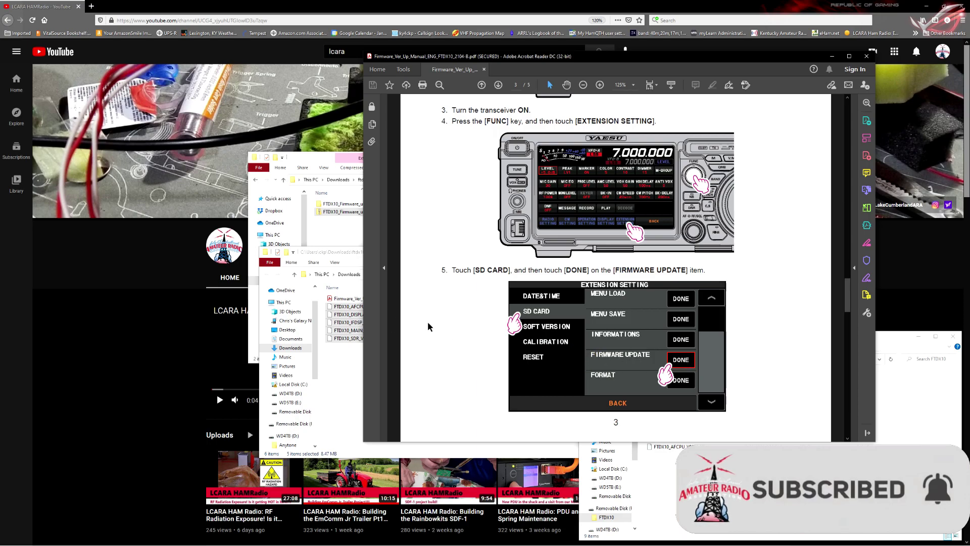
pyautogui.scroll(-5, 431, 334)
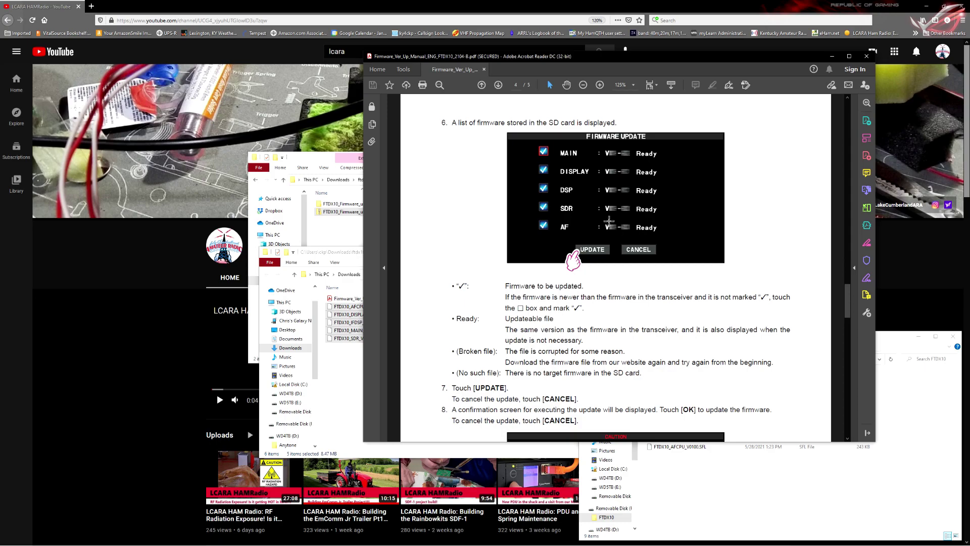
# Point out step 6's firmware list illustration and scroll through page 4.
pyautogui.click(537, 150)
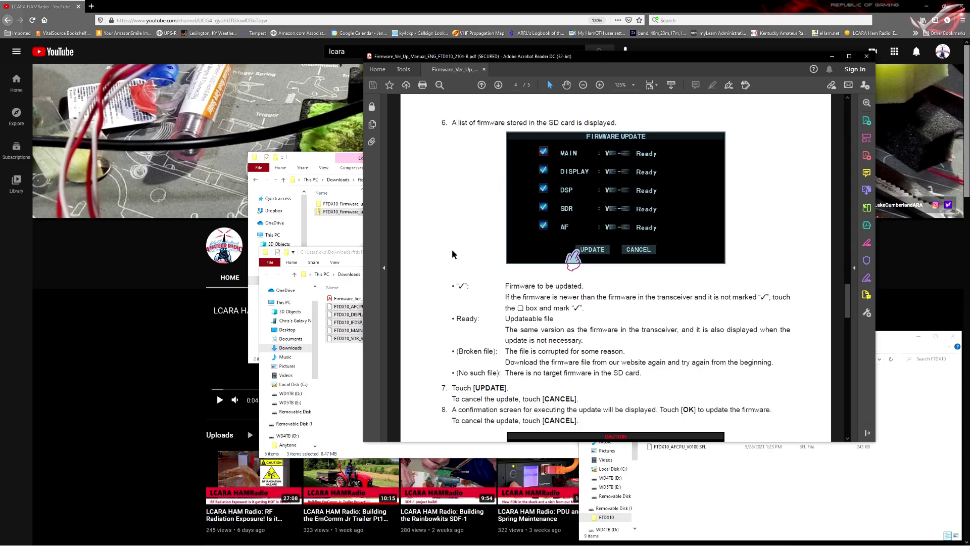
pyautogui.scroll(-1, 440, 287)
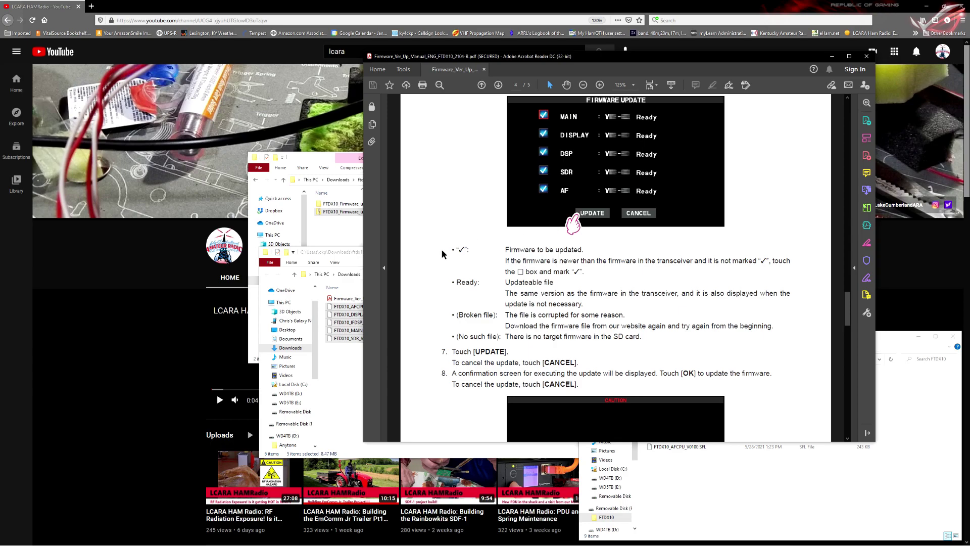
pyautogui.scroll(-3, 440, 250)
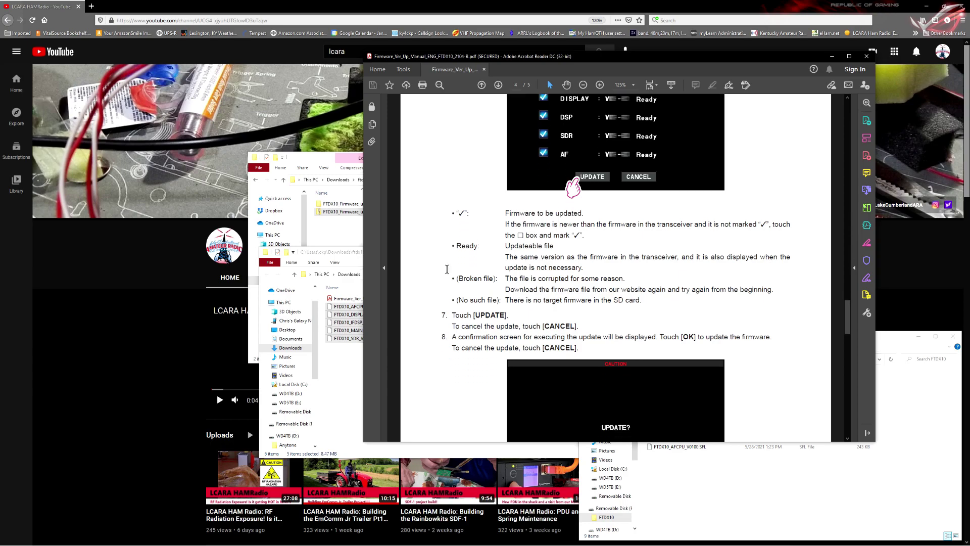
pyautogui.scroll(-2, 438, 285)
# Select the text of steps 7–8, point out the UPDATE? confirmation, and reach page 5.
pyautogui.moveTo(437, 277); pyautogui.dragTo(595, 303)
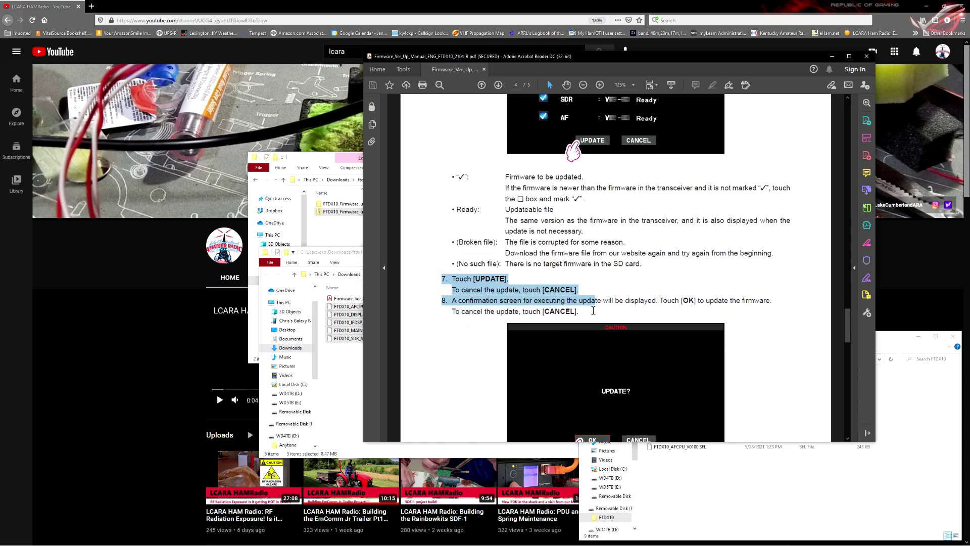
pyautogui.scroll(-3, 425, 299)
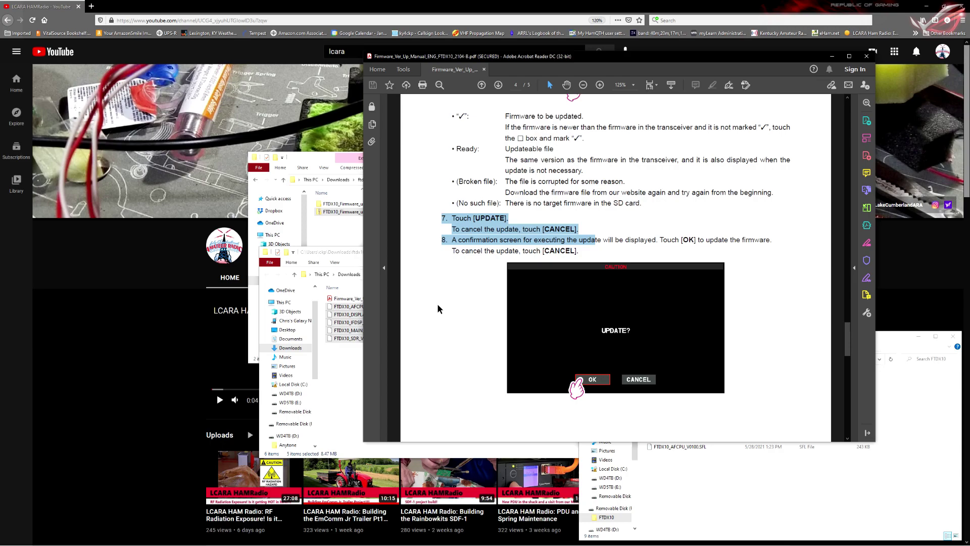
pyautogui.click(573, 383)
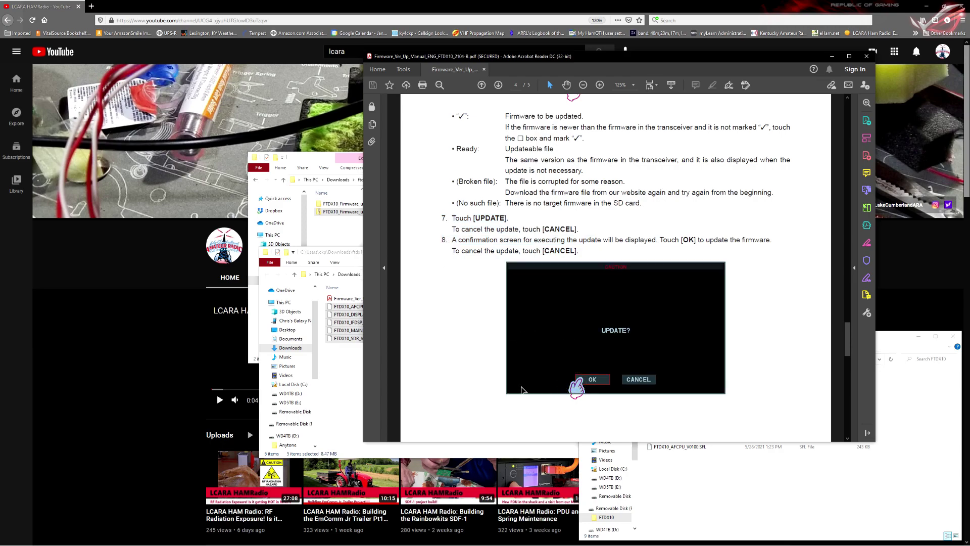
pyautogui.scroll(-8, 447, 365)
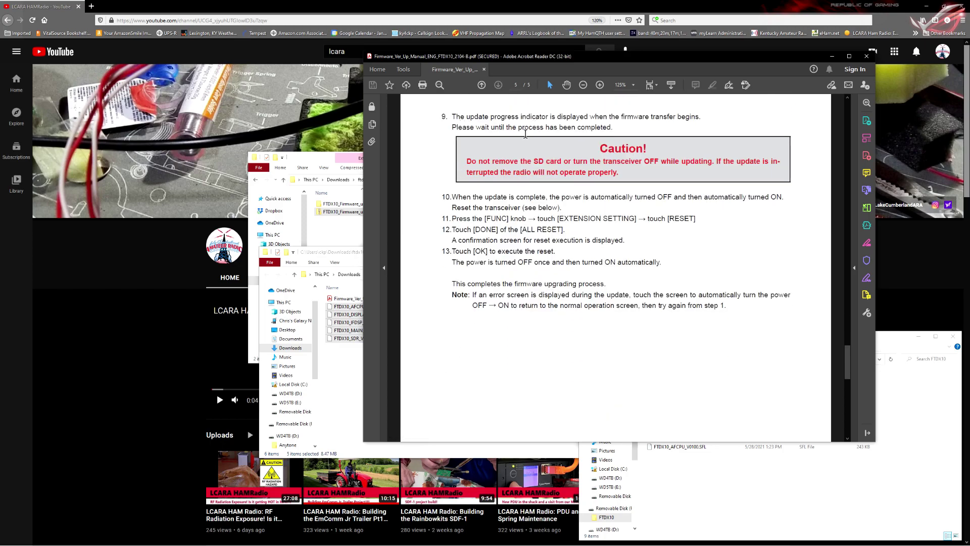
pyautogui.moveTo(451, 201); pyautogui.dragTo(565, 207)
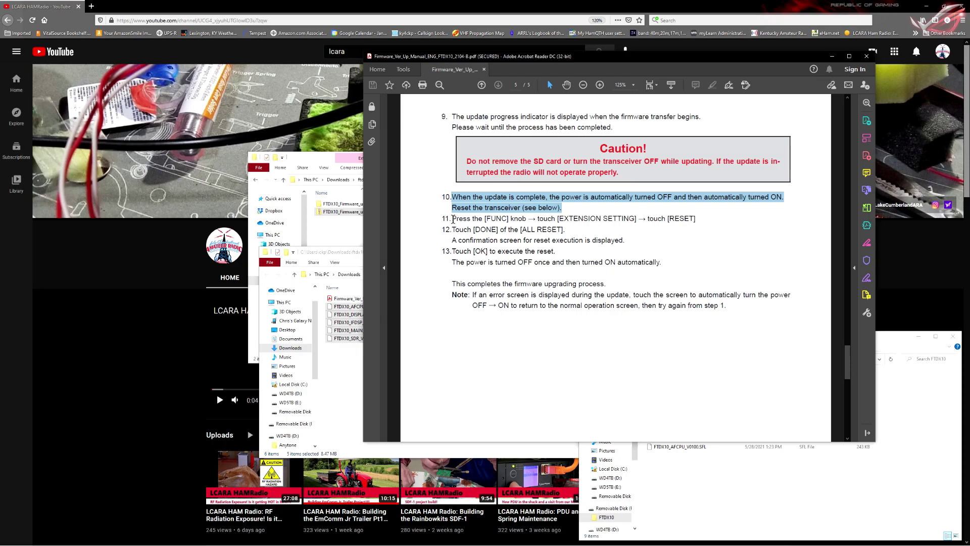
pyautogui.moveTo(451, 218); pyautogui.dragTo(683, 218)
pyautogui.moveTo(464, 230); pyautogui.dragTo(606, 238)
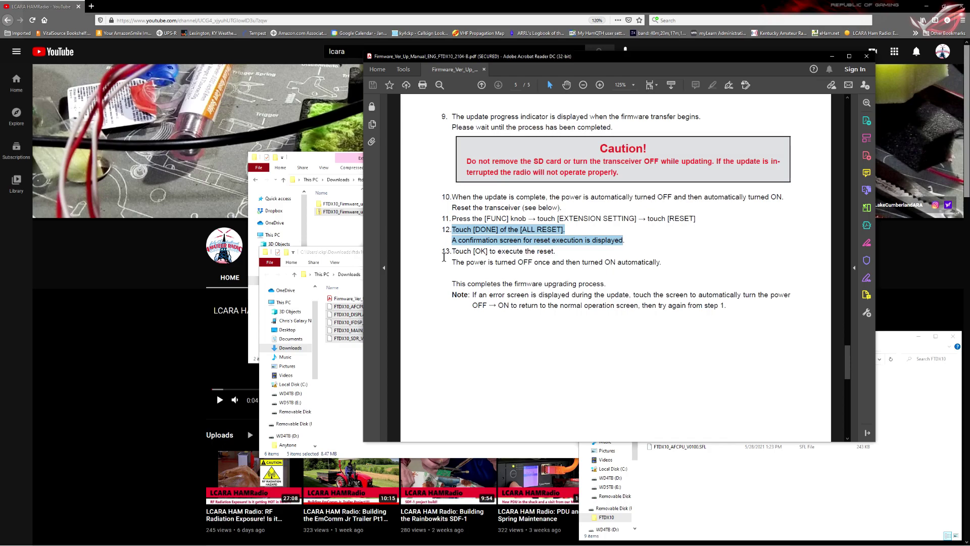
# Move the FTDX10 folder window, with its five SFL files, up and left over the manual.
pyautogui.click(649, 476)
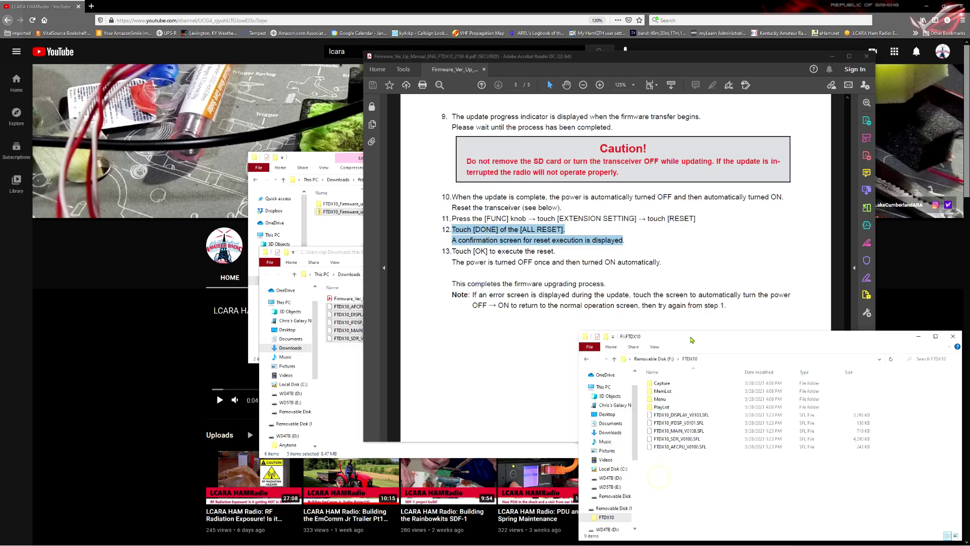
pyautogui.moveTo(693, 340); pyautogui.dragTo(573, 278)
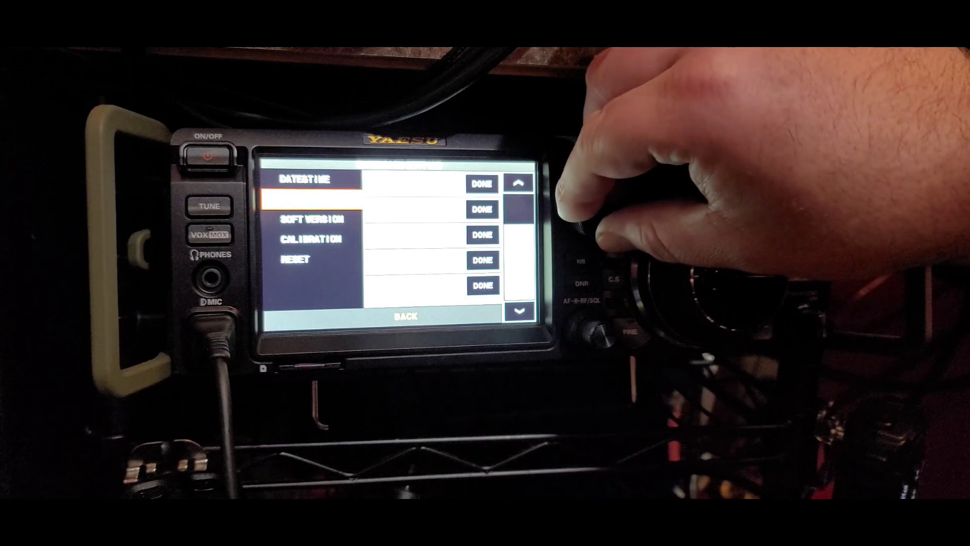
# Start FIRMWARE UPDATE from the radio's SD CARD menu.
pyautogui.scroll(-3, 589, 232)
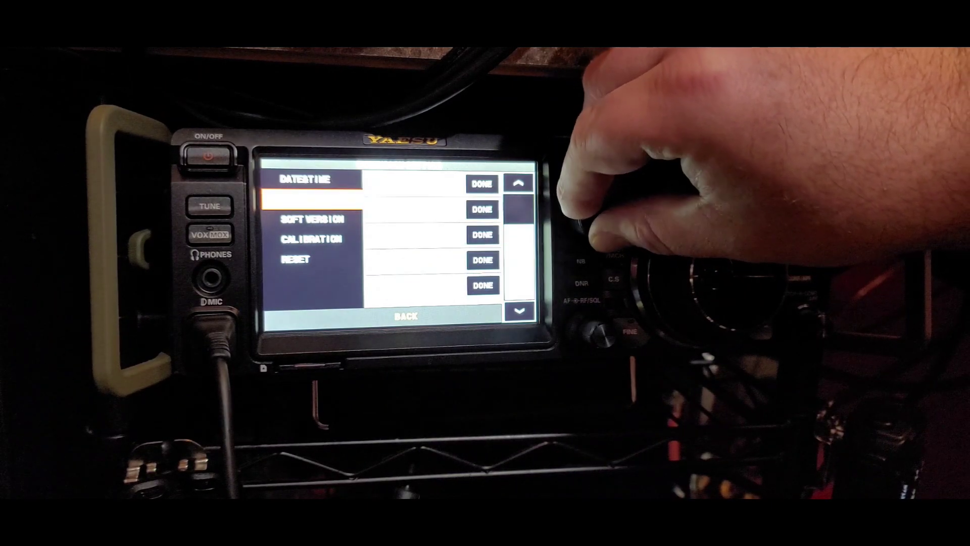
pyautogui.scroll(3, 589, 233)
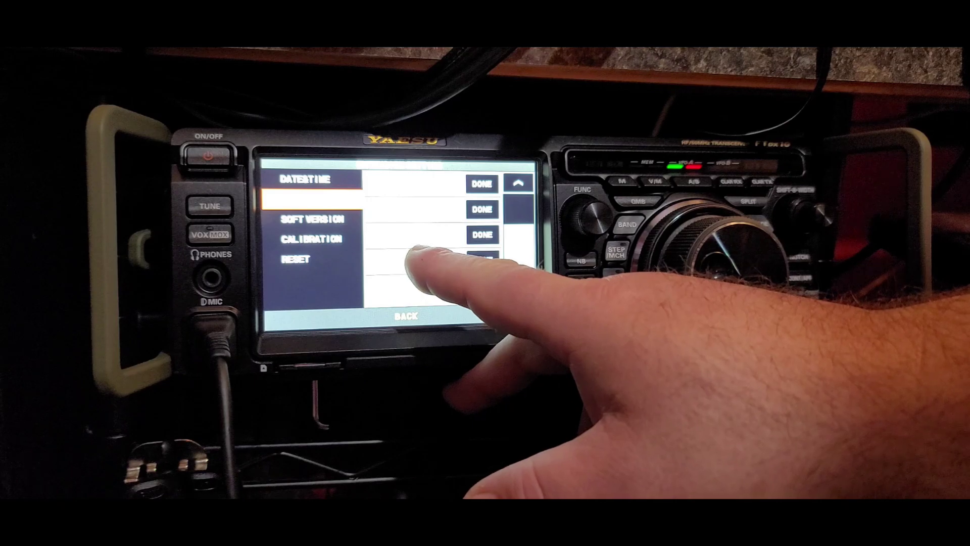
pyautogui.click(481, 258)
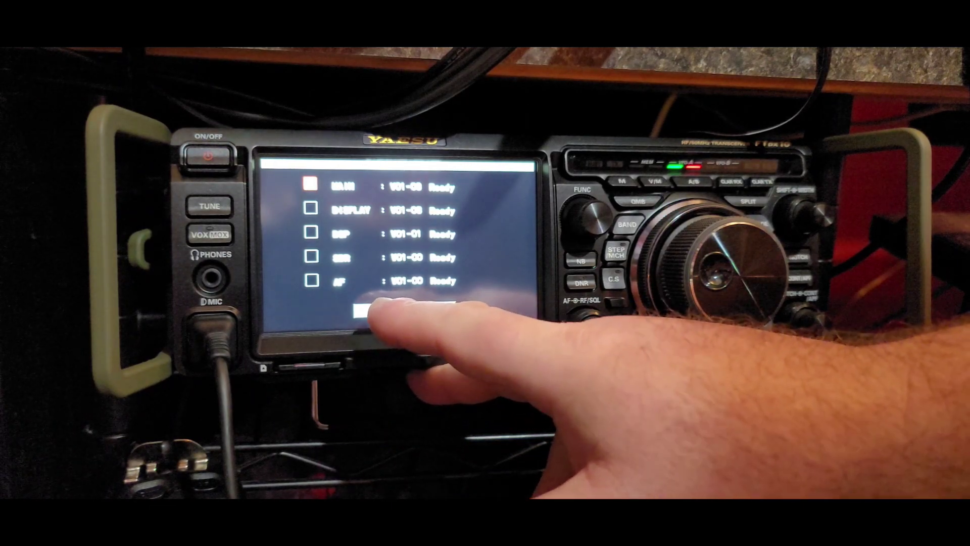
# Run the update on the listed firmware, installing MAIN and skipping the other modules.
pyautogui.click(360, 310)
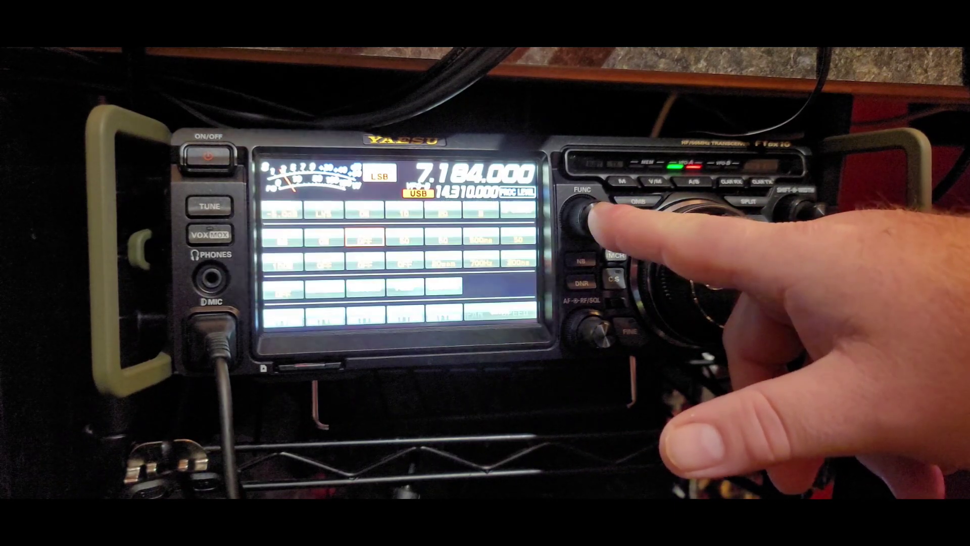
# In EXTENSION SETTING, go down to RESET and request a reset of all radio settings.
pyautogui.click(445, 313)
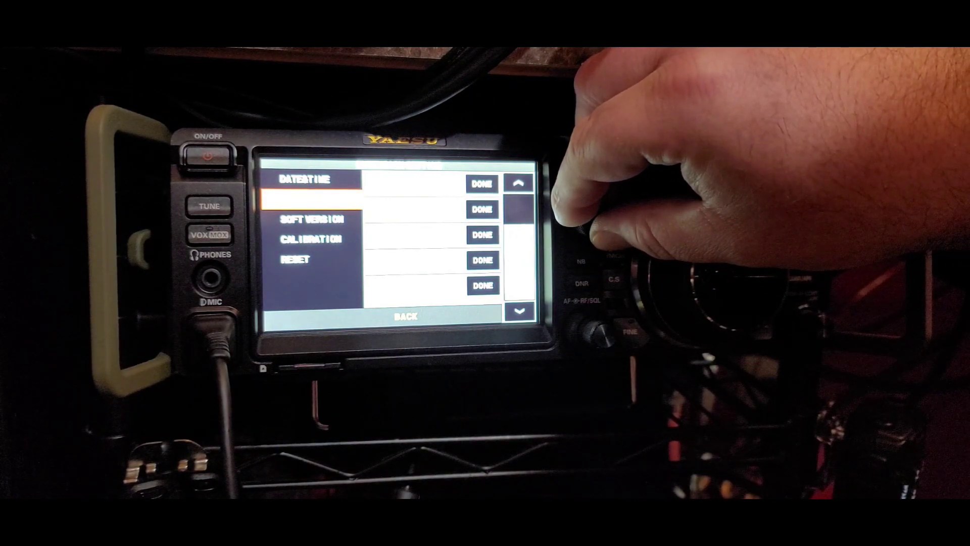
pyautogui.scroll(-1, 587, 223)
pyautogui.scroll(-2, 586, 223)
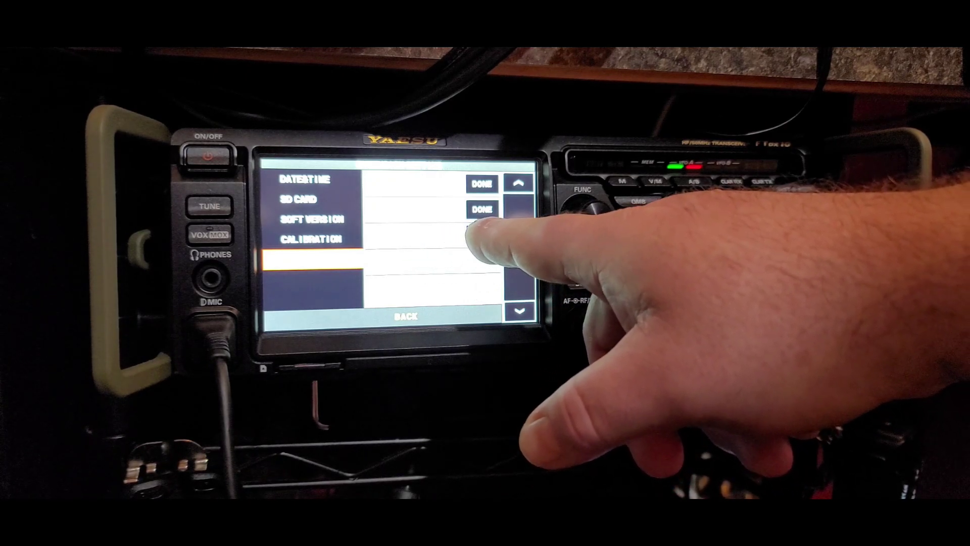
pyautogui.click(480, 235)
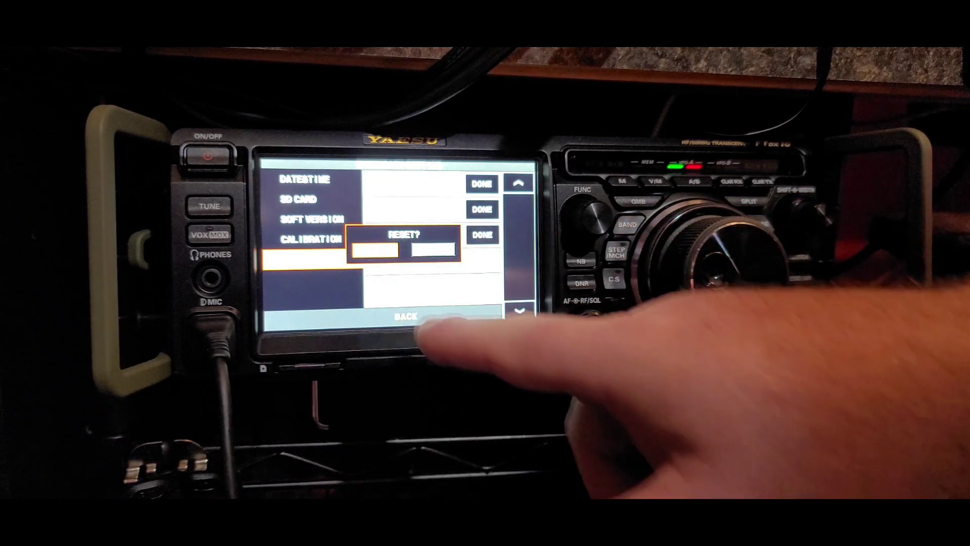